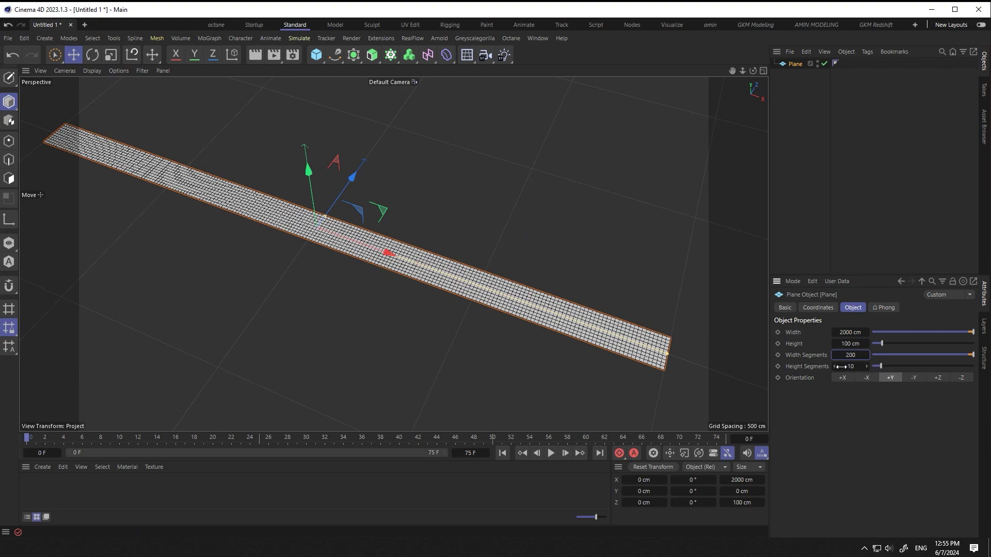
- Set the plane's height to 200 cm and its height segments to 20
scroll(503, 303, "up", 10)
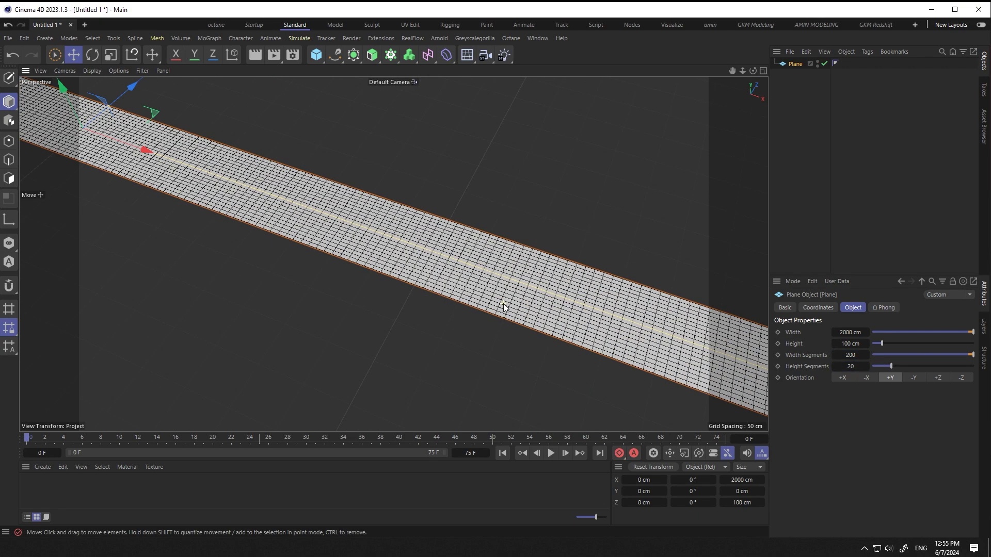
type("200")
left_click(866, 401)
scroll(457, 317, "down", 5)
mouse_move(449, 327)
left_mouse_down("alt")
mouse_move(397, 339)
mouse_move(503, 295)
mouse_move(445, 316)
left_mouse_up("alt")
middle_click_drag(366, 301, 497, 310, "alt")
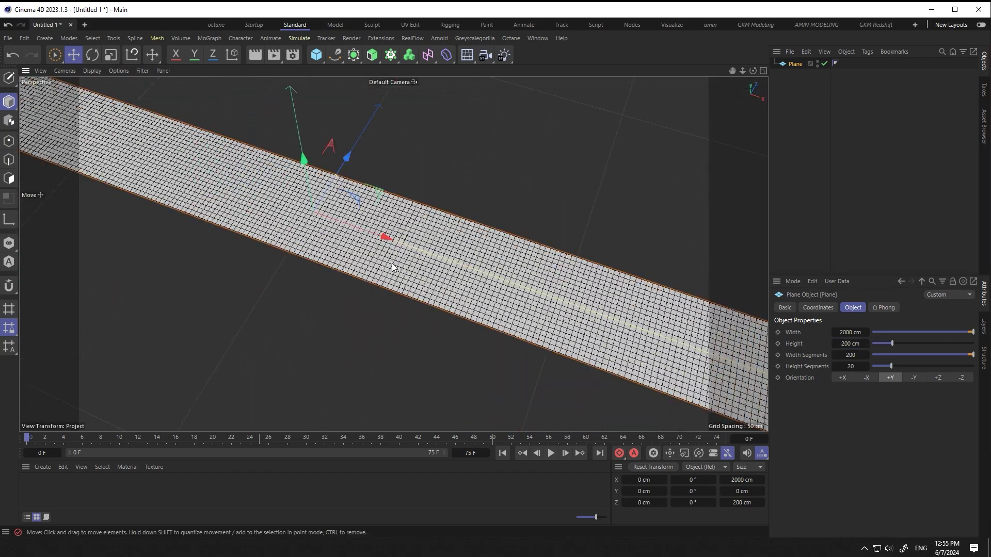
scroll(391, 267, "down", 4)
left_click_drag(392, 267, 256, 279, "alt")
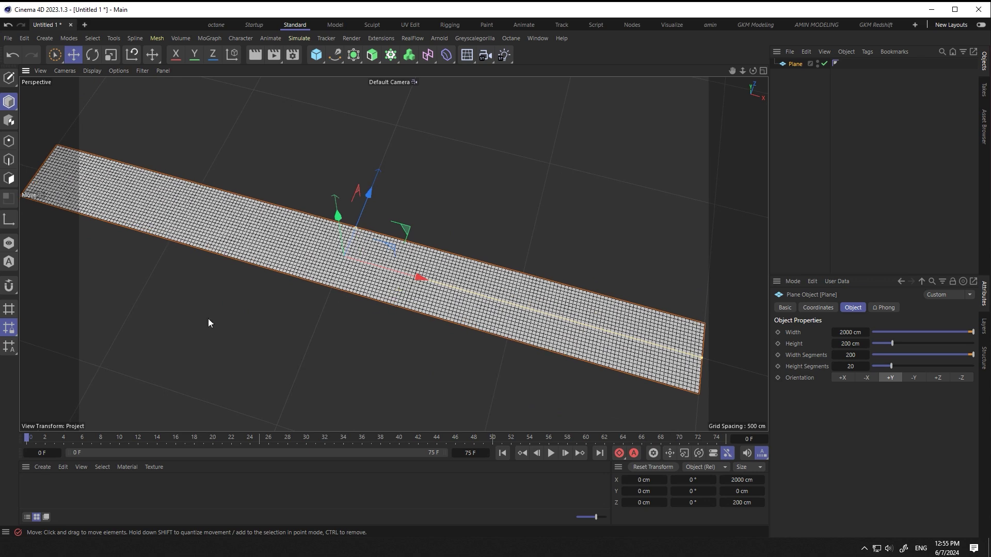
- Add a Cloth simulation tag to the plane
right_click(795, 63)
mouse_move(858, 177)
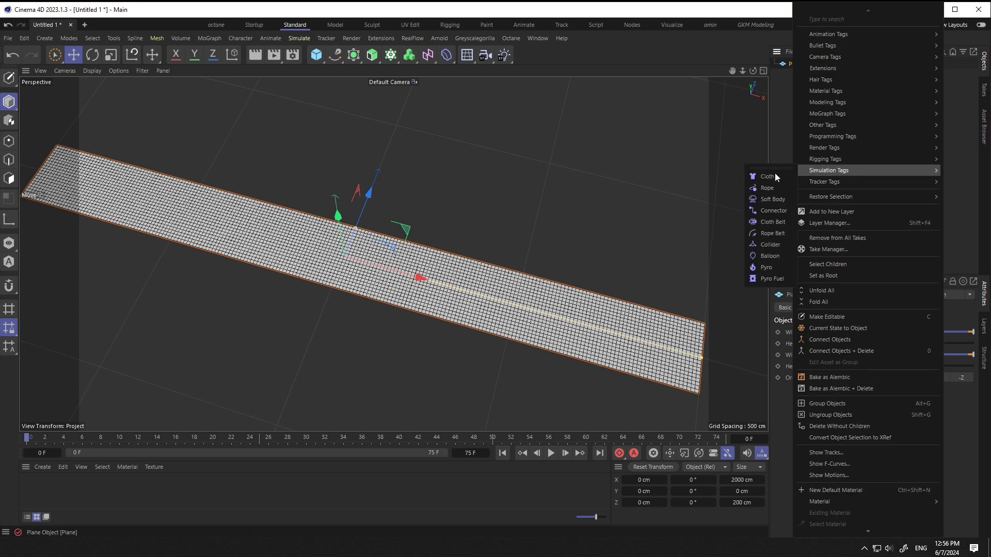
left_click(758, 177)
- Add a Field Force with a strength of 300 and run a test playback of the cloth simulation
left_click(292, 38)
mouse_move(315, 59)
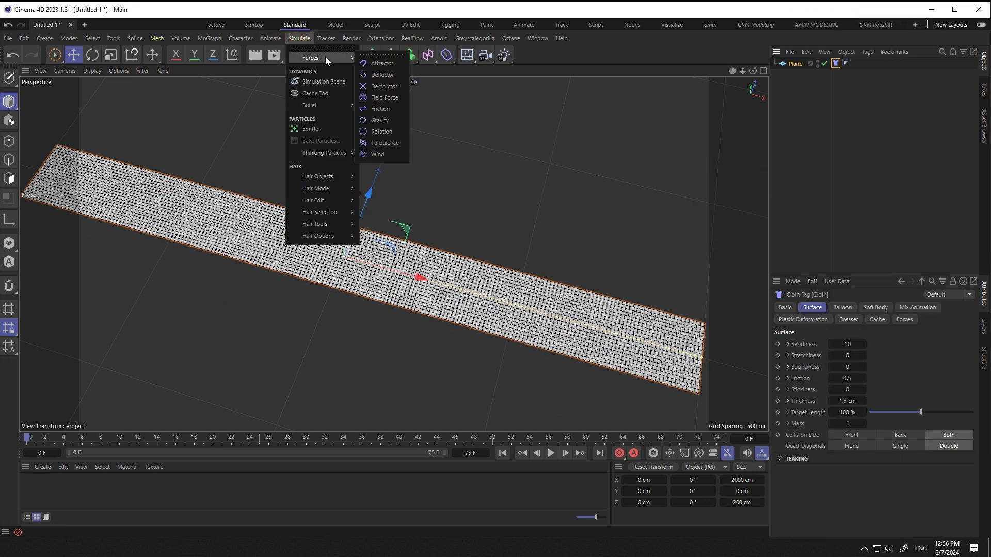
left_click(385, 98)
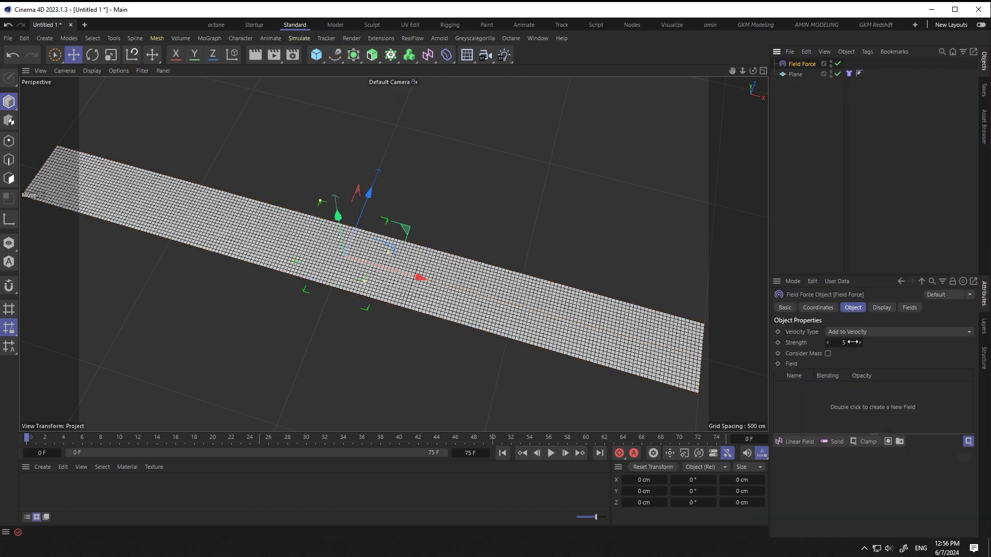
type("300")
key("Return")
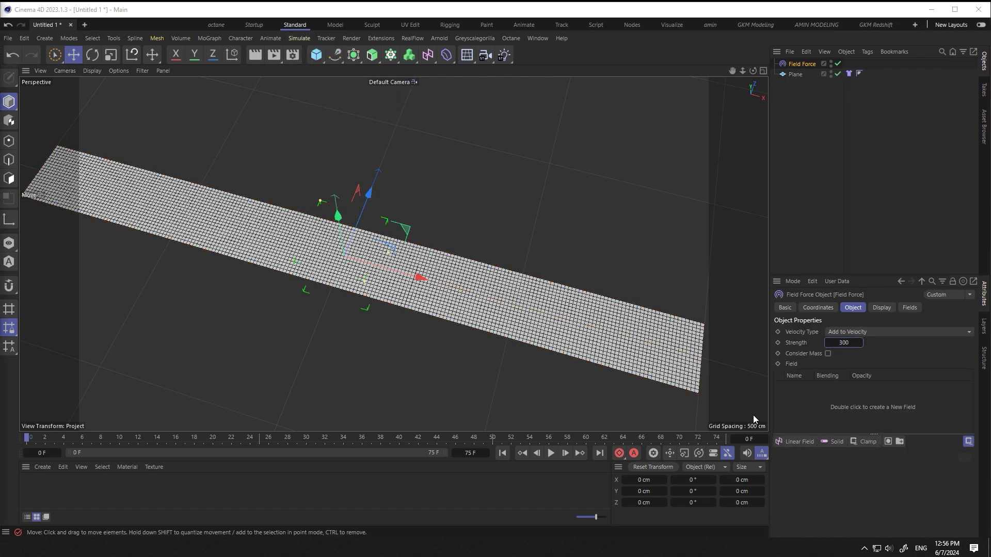
left_click(551, 453)
left_click(503, 454)
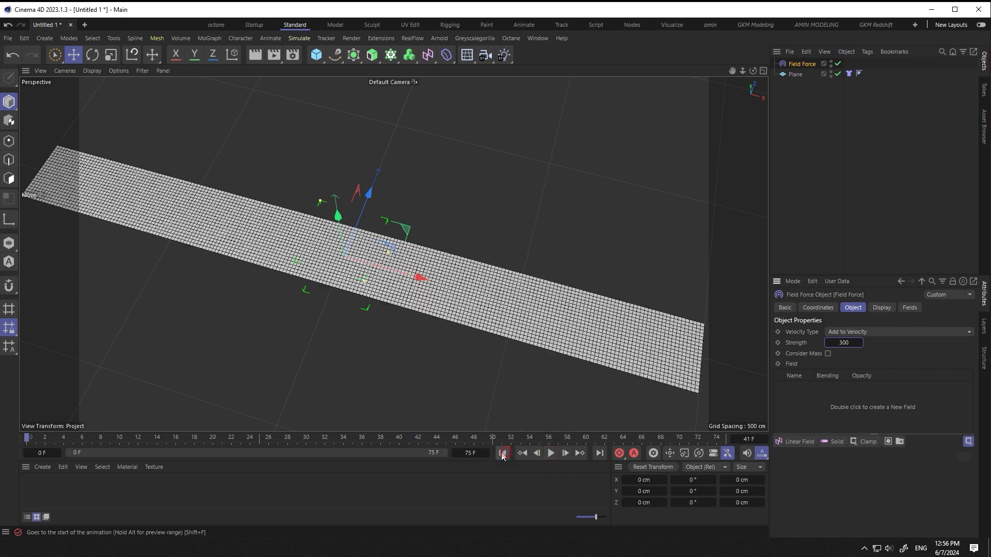
- Set the scene gravity in the project's simulation settings to 0 cm
key("ctrl+d")
left_click(803, 320)
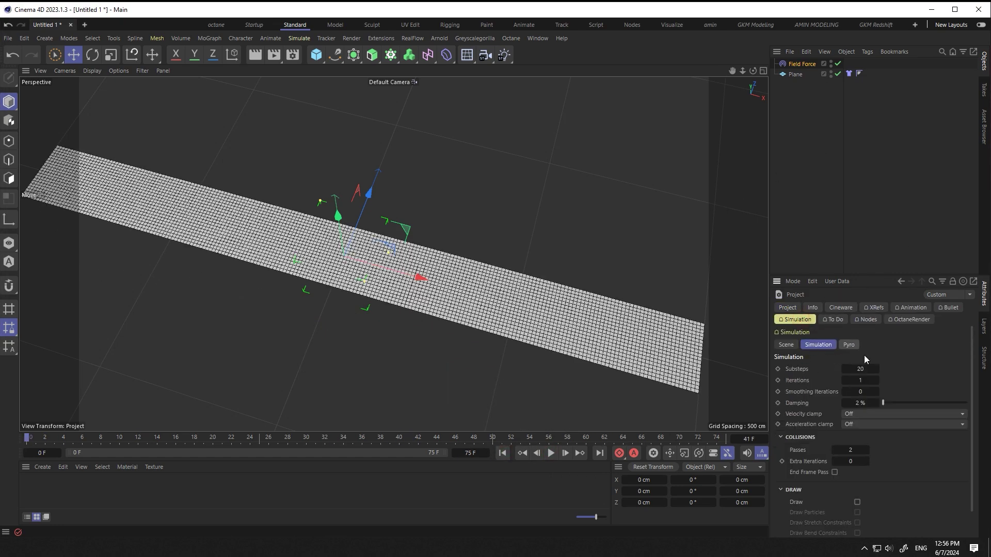
left_click(784, 345)
type("0")
key("Return")
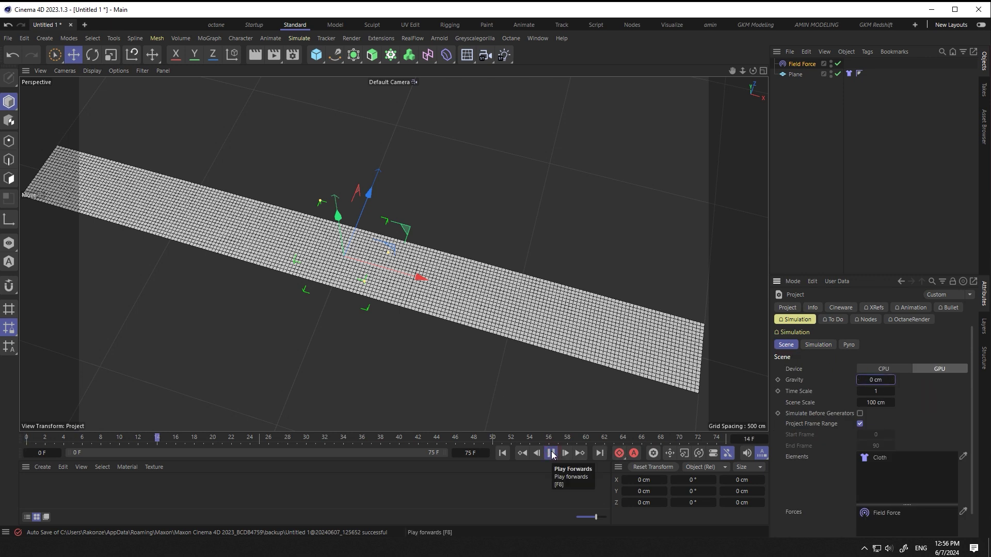
- Add a Random Field to the Field Force and play the simulation to test it
left_click(801, 64)
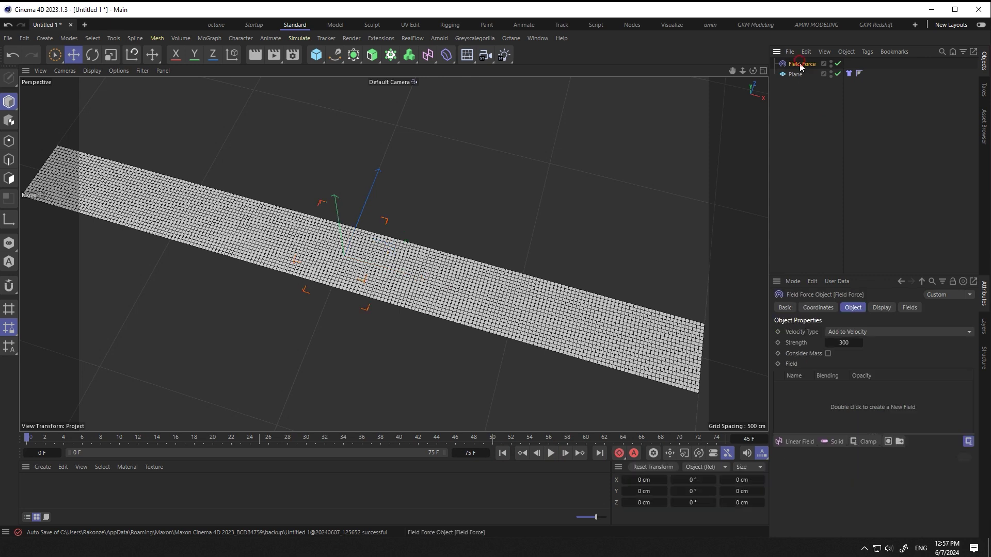
left_click(812, 442)
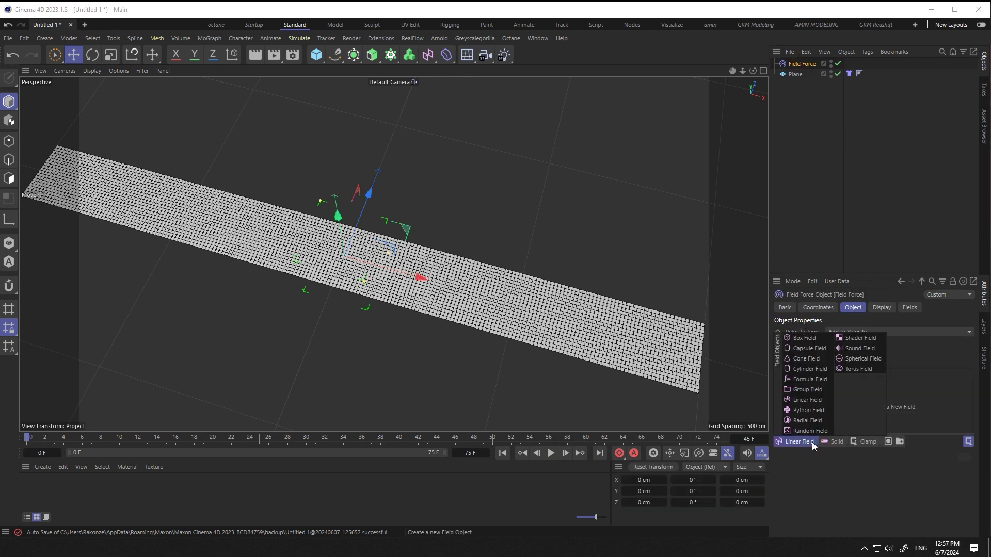
left_click(811, 430)
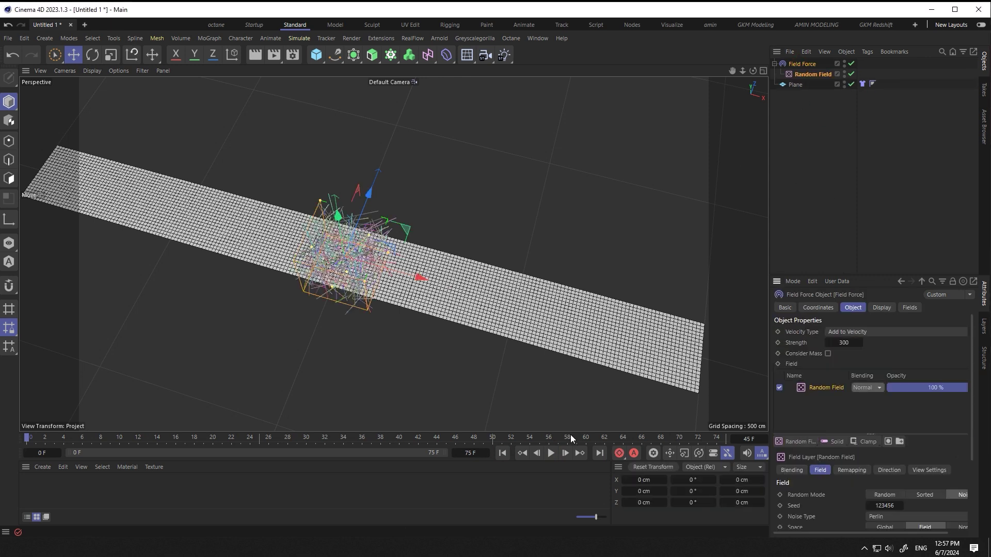
scroll(360, 295, "up", 2)
left_click_drag(360, 296, 355, 224, "alt")
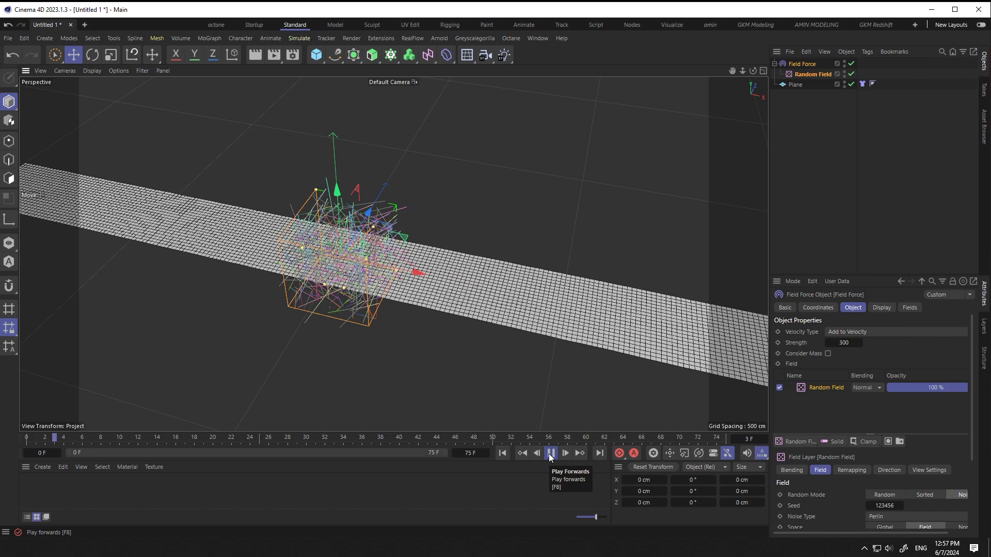
left_click(502, 453)
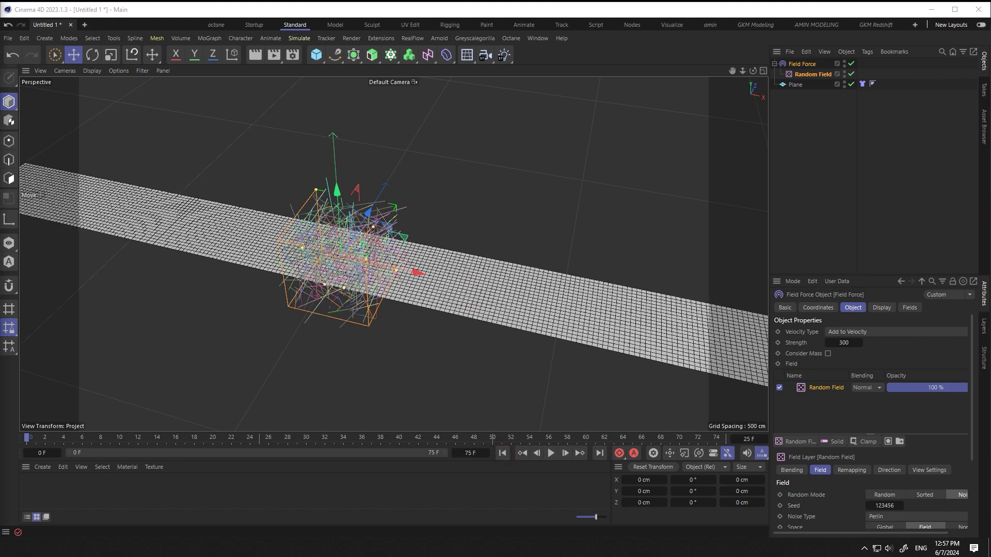
- Set the Random Field's animation speed to 100 % and play the simulation to check the cloth's movement
left_click_drag(318, 336, 379, 248, "alt")
scroll(914, 353, "down", 3)
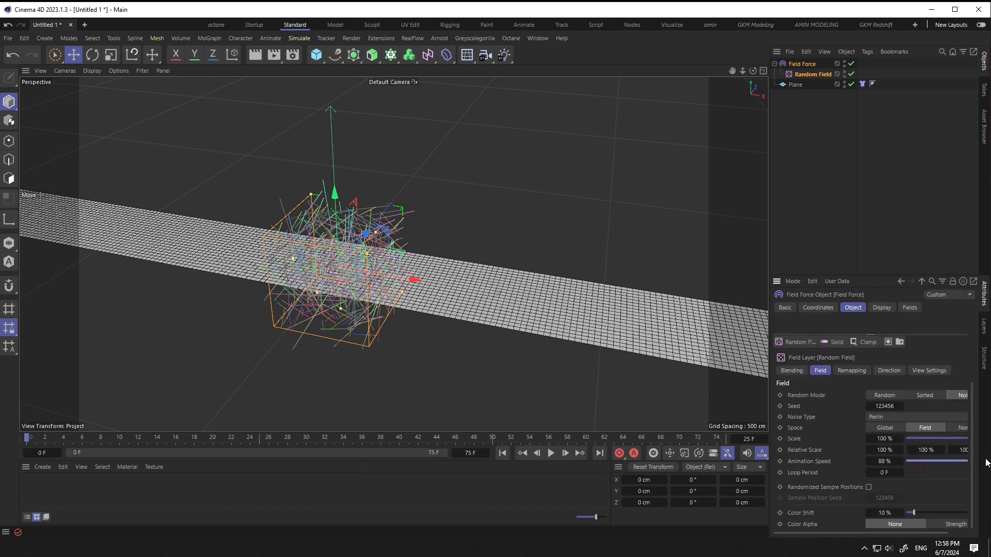
left_click(550, 454)
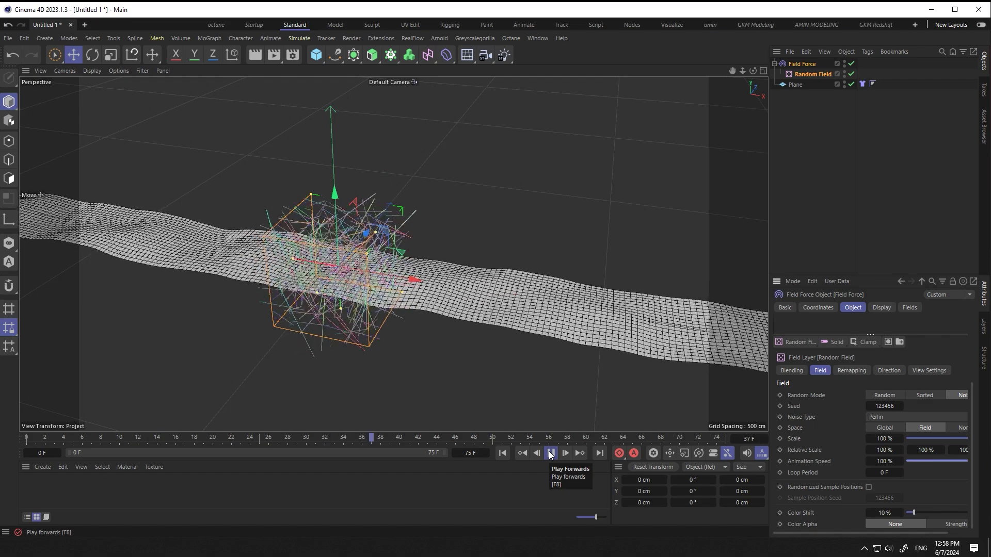
left_click(550, 453)
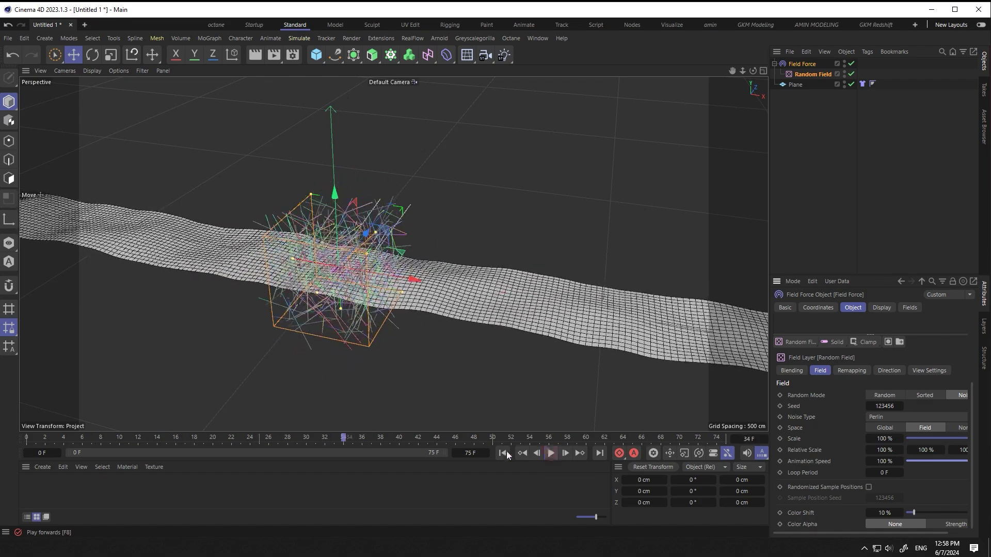
- Return to the first frame and set the project's end frame to 90 F
left_click(504, 453)
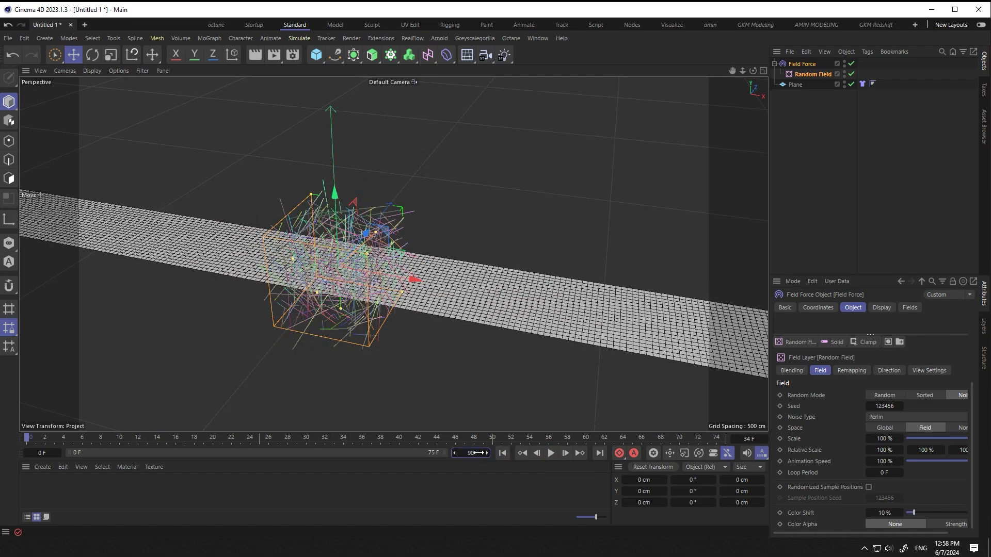
left_click(477, 479)
left_click_drag(342, 238, 708, 117, "alt")
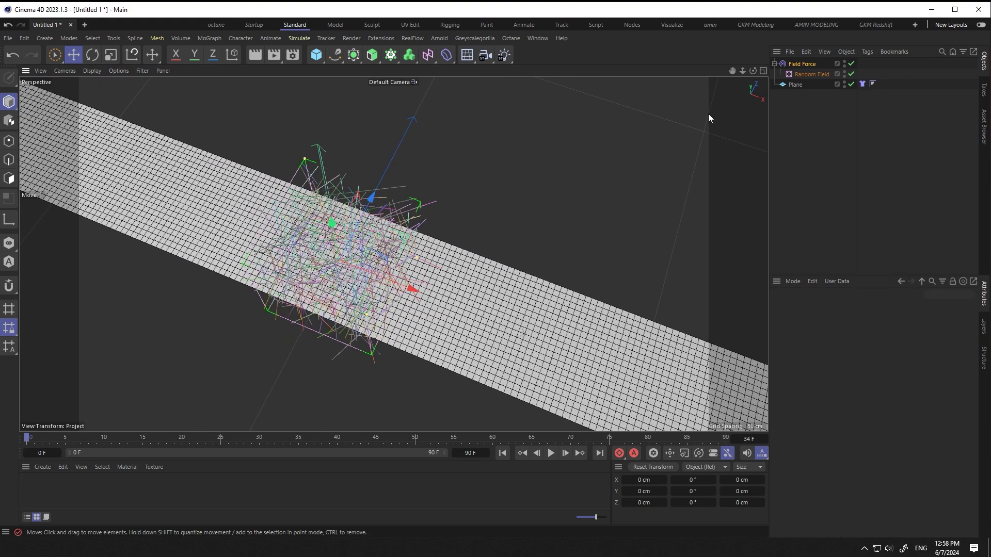
- Add a Formula Field to the Field Force above the Random Field
left_click(813, 64)
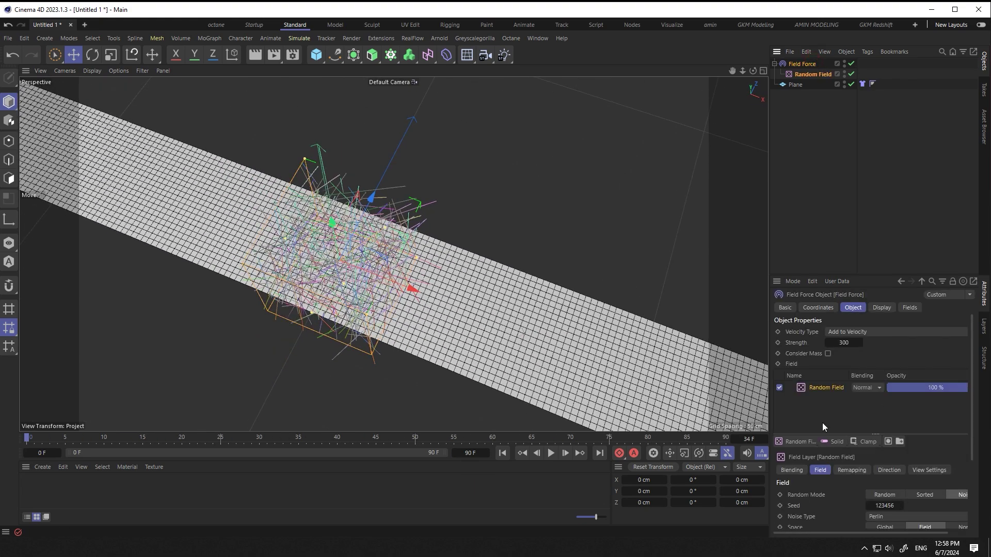
left_click(799, 442)
left_click(803, 380)
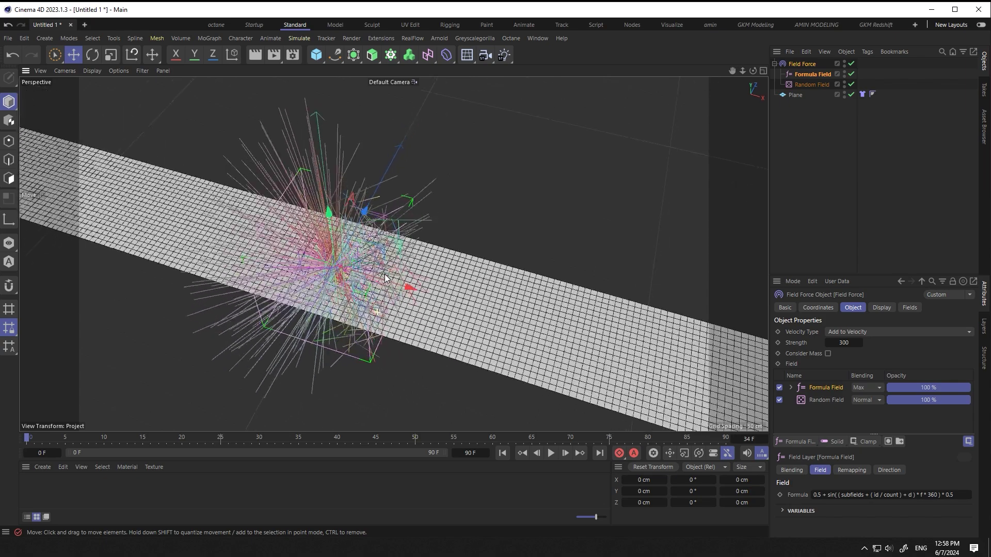
- Turn off the Field Force's display box and play the simulation
left_click_drag(385, 274, 664, 344, "alt")
left_click(880, 307)
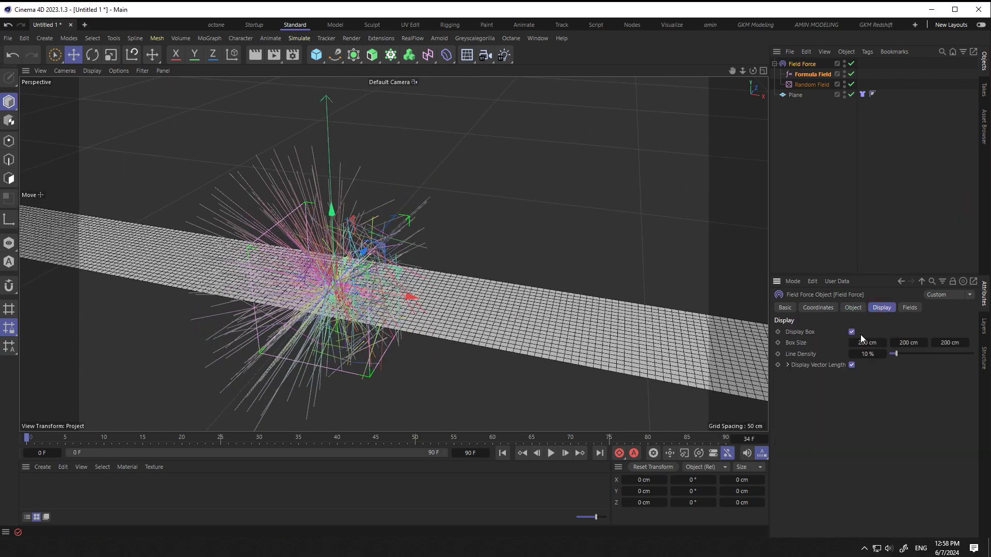
mouse_move(352, 297)
left_mouse_down("alt")
mouse_move(376, 354)
mouse_move(352, 298)
left_mouse_up("alt")
left_click(552, 453)
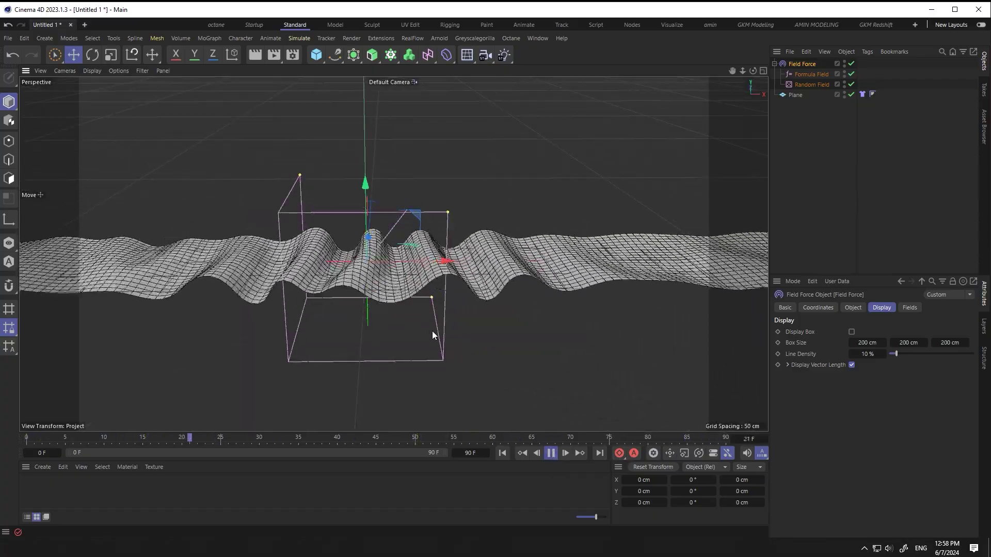
- Disable and re-enable the Formula Field and the Random Field in turn to compare their effect on the cloth
left_click(851, 74)
left_click(851, 74)
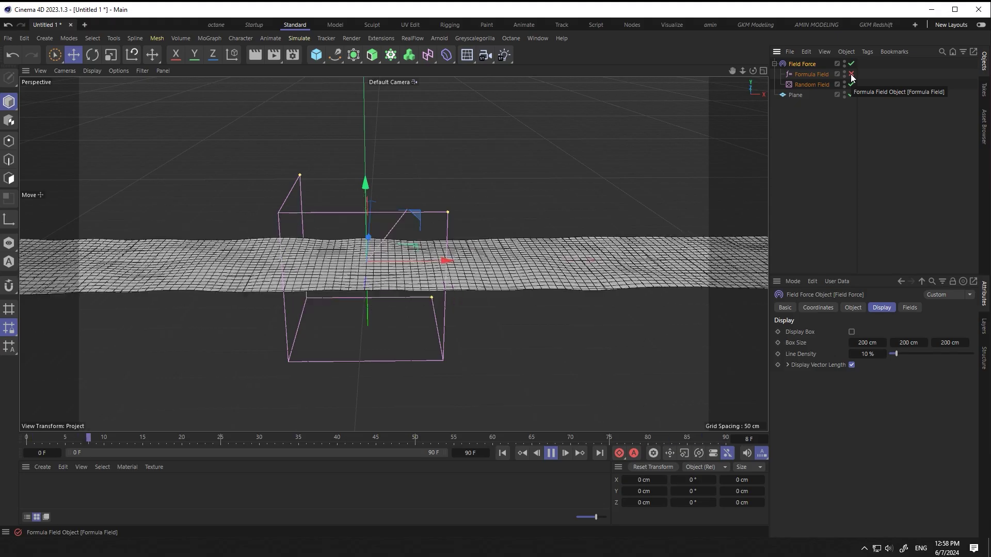
left_click(851, 84)
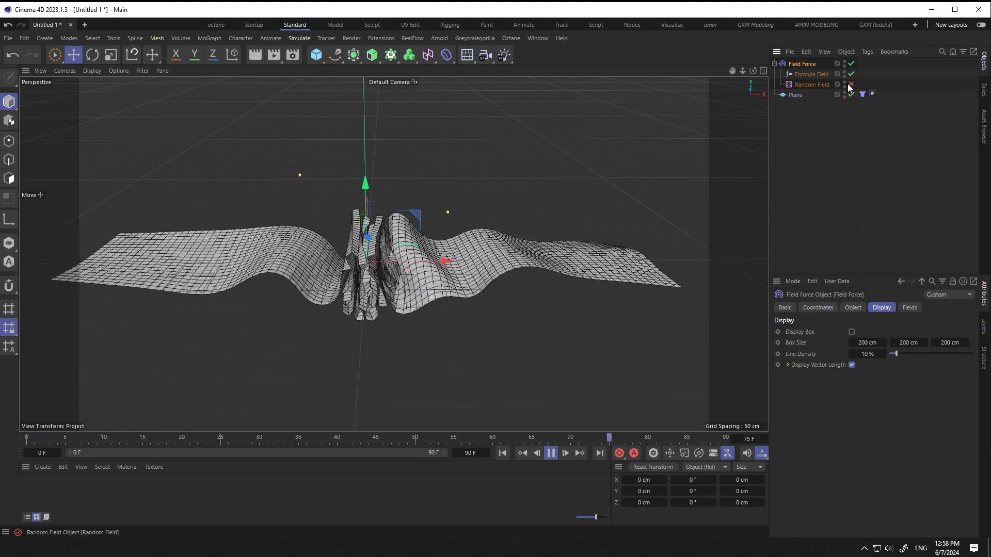
left_click(851, 84)
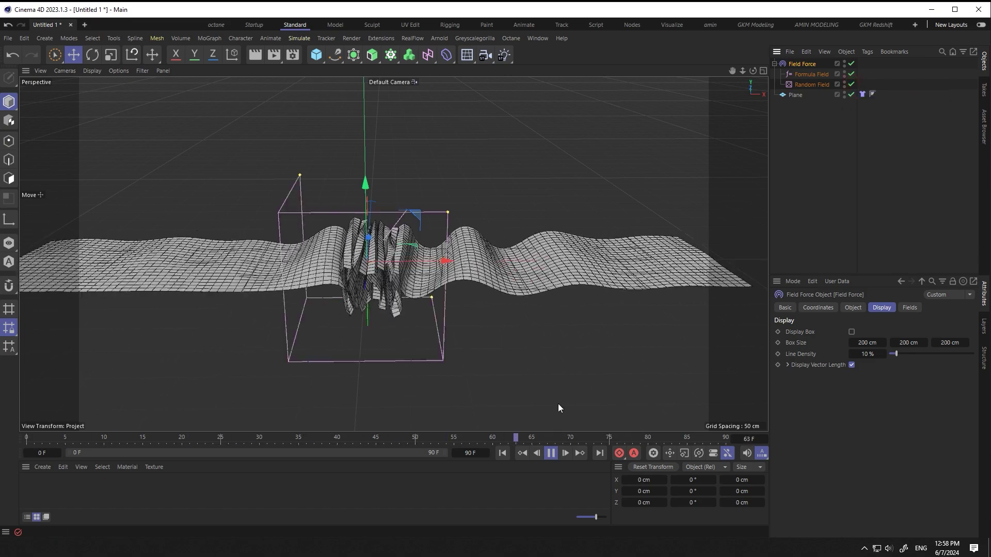
- Replay the simulation from the first frame with both fields active, viewing the cloth from a higher angle
left_click(552, 454)
left_click(503, 454)
left_click_drag(464, 269, 396, 347, "alt")
left_click(552, 453)
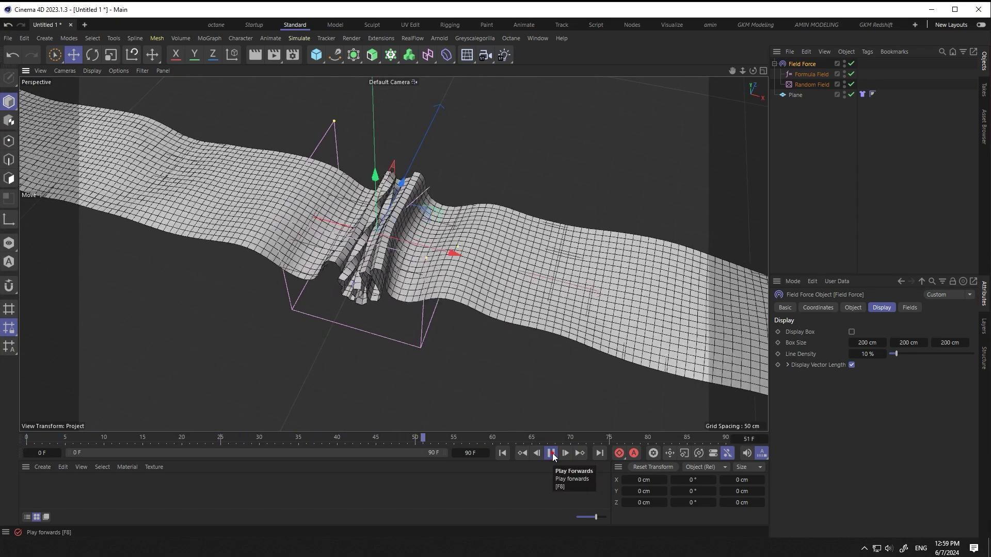
left_click(504, 453)
- Reduce the Field Force's strength to 150 and play the simulation to check the waves
left_click(810, 74)
left_click(805, 84)
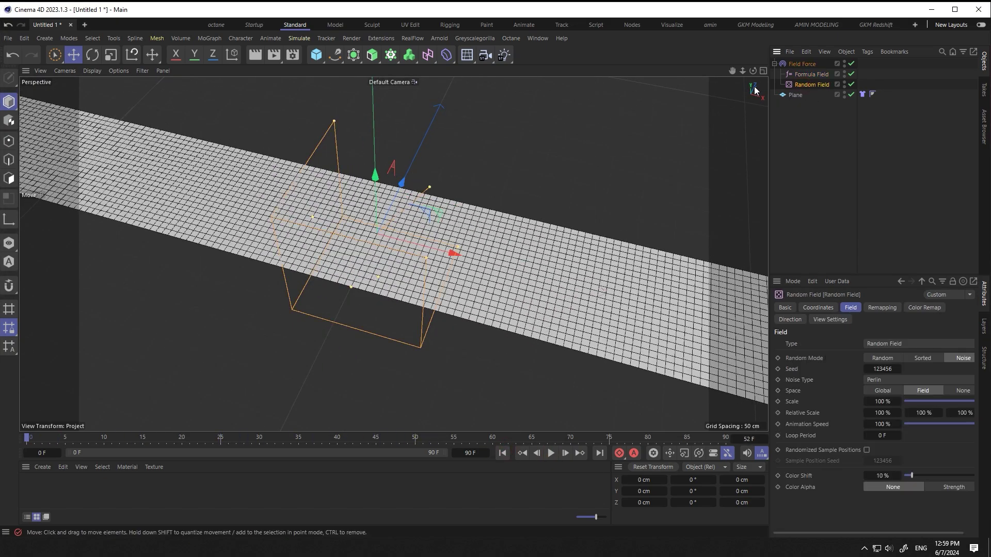
left_click(801, 64)
left_click(853, 308)
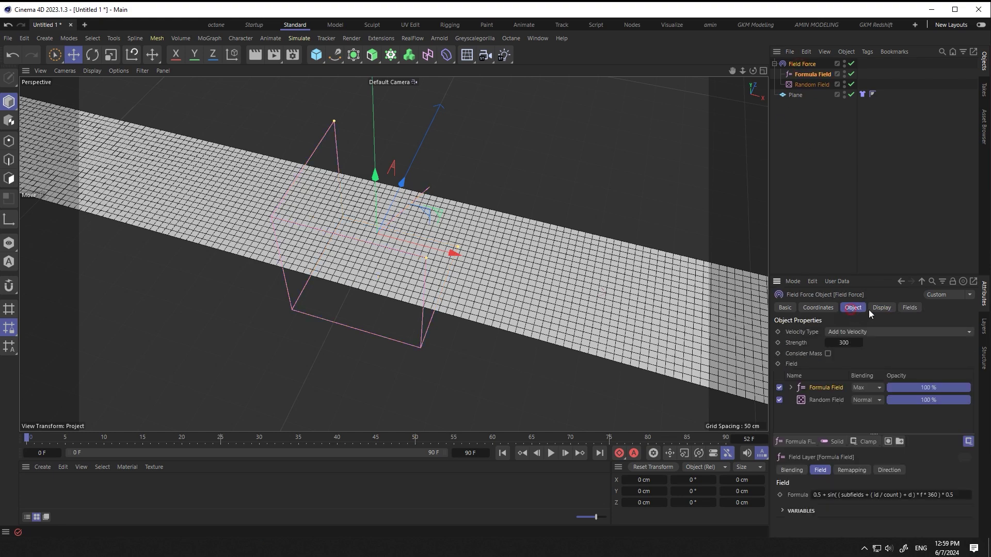
type("150")
left_click(552, 455)
- Set the plane's height segments to 5 and play the simulation to check the result
left_click(785, 97)
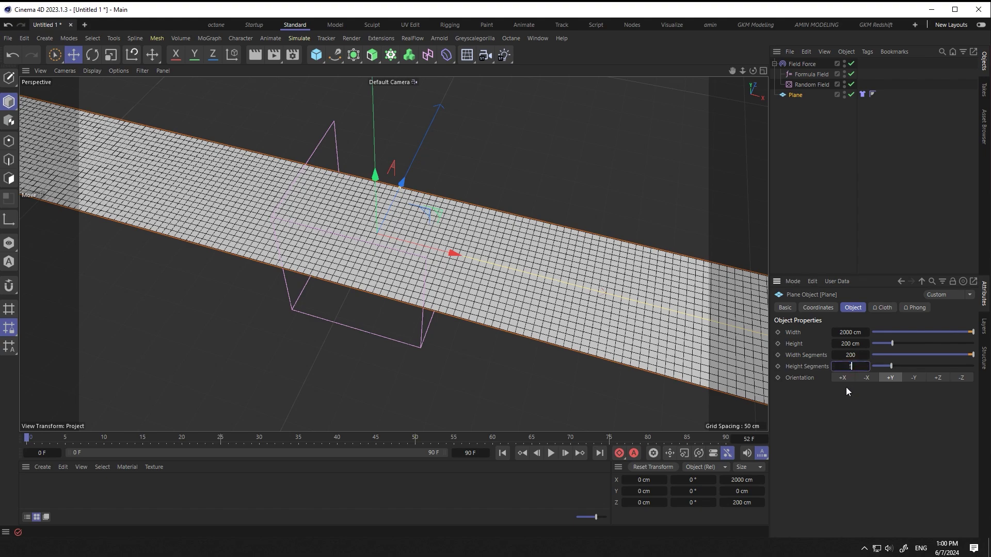
type("5")
key("Return")
left_click(552, 454)
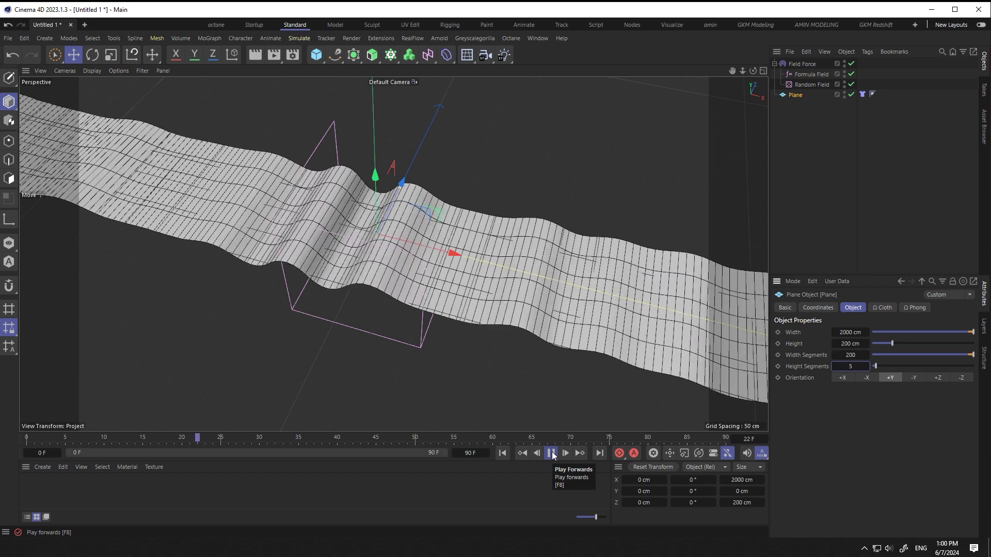
left_click(552, 453)
- Return to the first frame and set the plane's width segments to 80
left_click(504, 454)
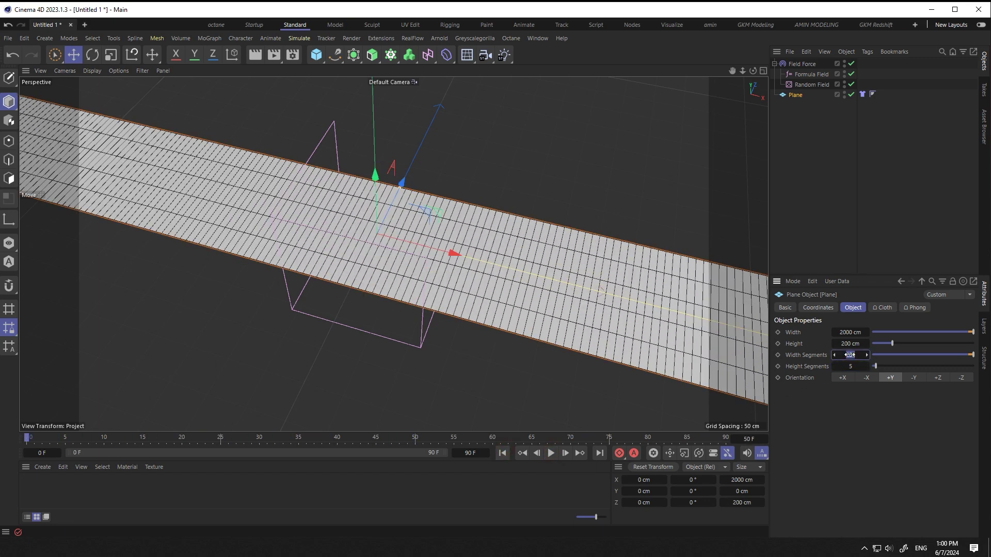
type("80")
key("Return")
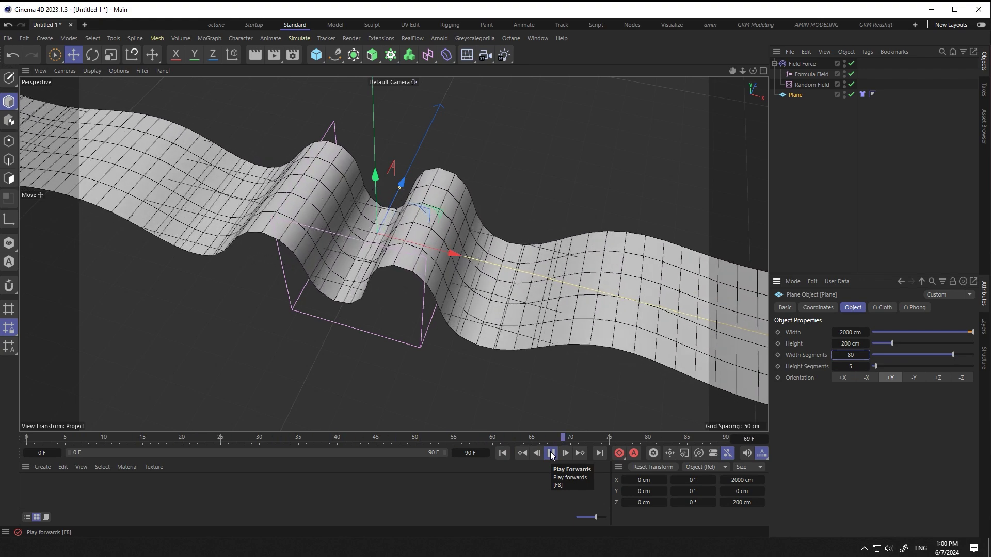
- Set the plane's width segments to 100 and extend the animation's end frame to 200
left_click(502, 454)
left_click(850, 355)
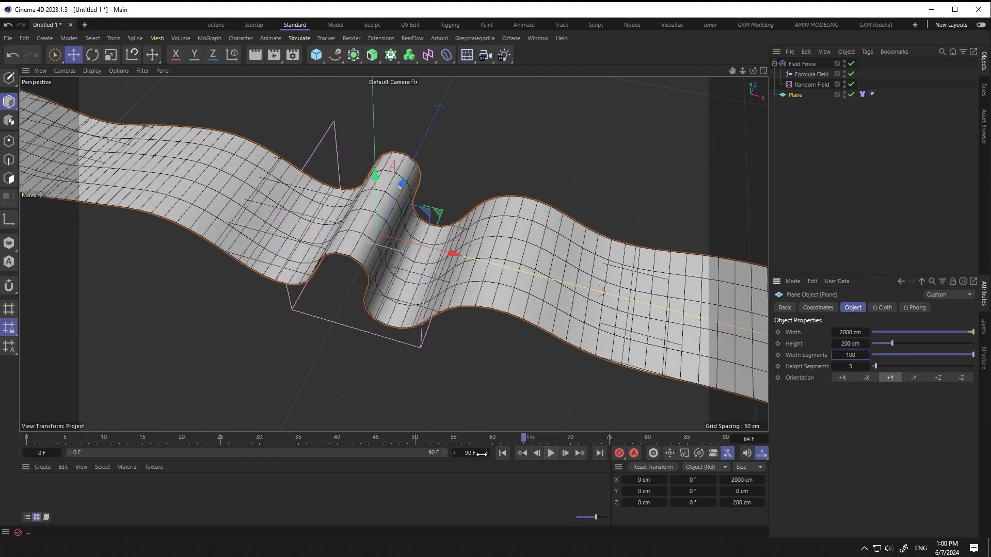
type("200")
left_click(478, 477)
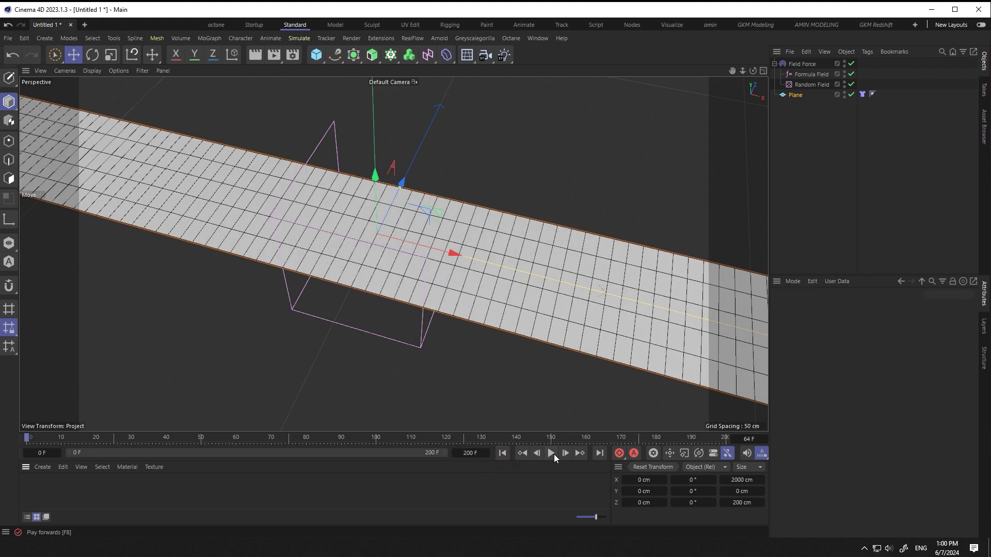
- Play the cloth simulation over the extended timeline and return to the first frame
left_click(551, 454)
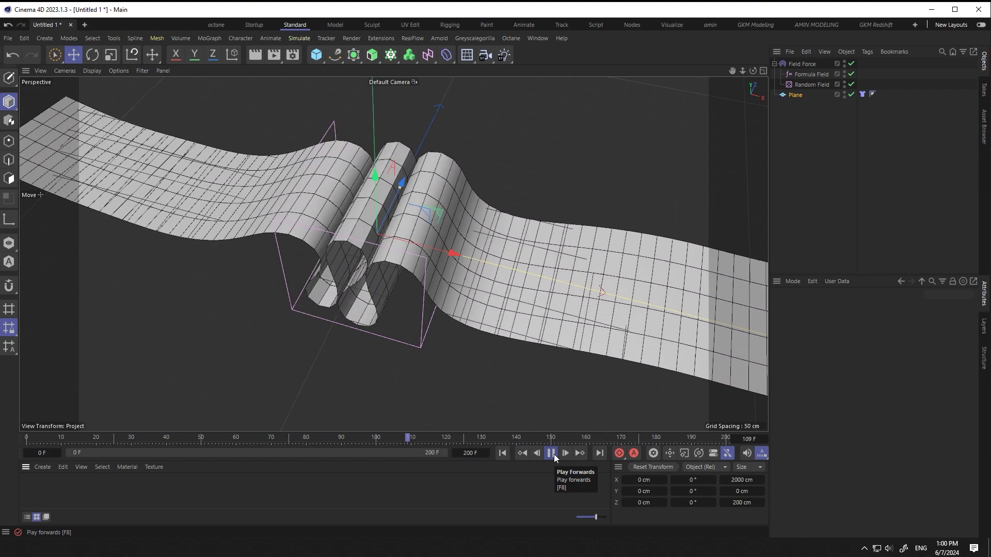
left_click(551, 453)
left_click(504, 454)
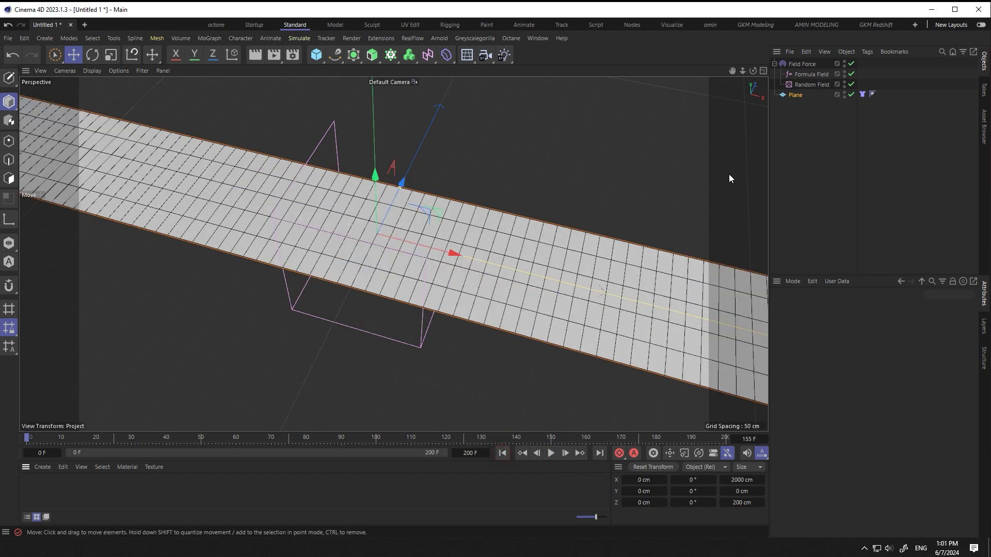
- Set the plane's width segments to 150, play the simulation to check it and return to the first frame
left_click(849, 355)
type("15")
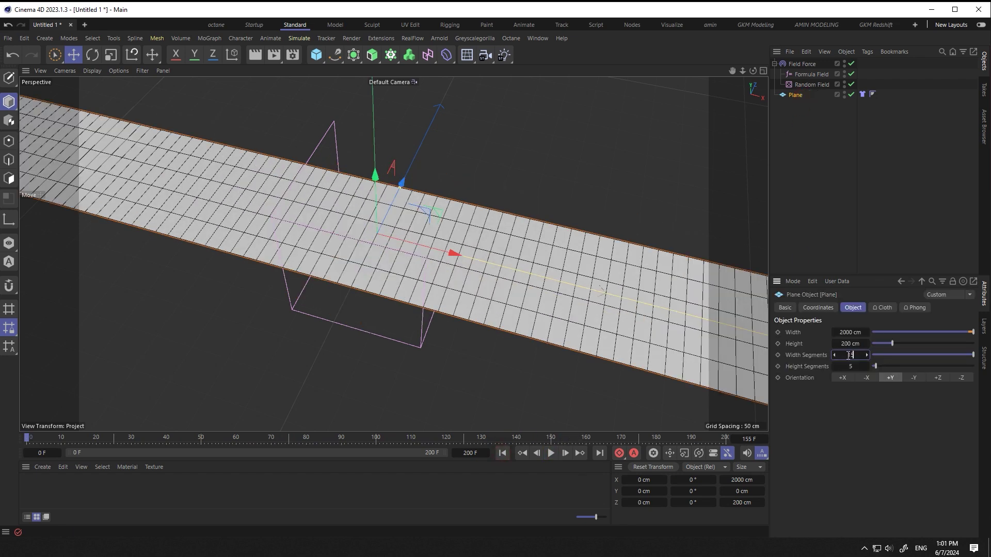
type("0")
key("Return")
left_click(551, 454)
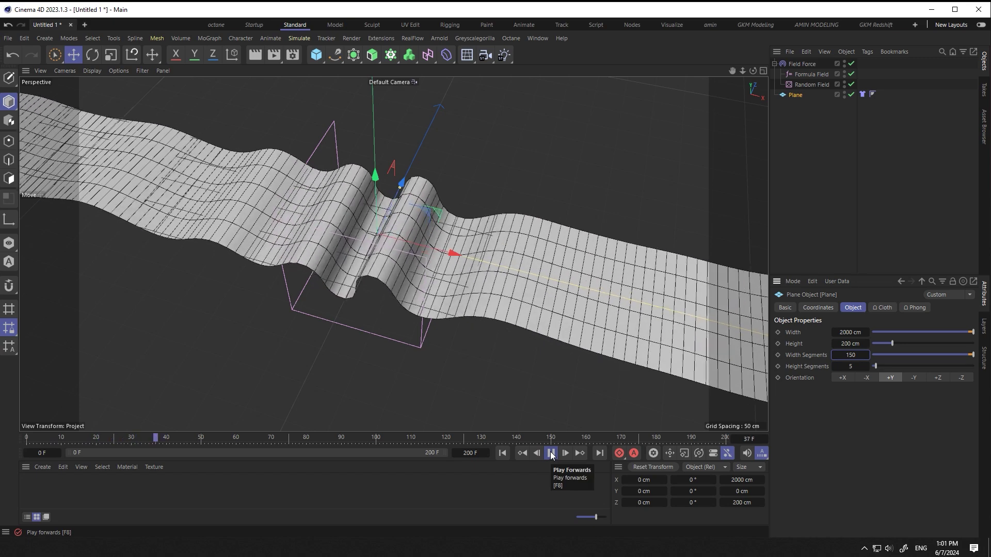
left_click(551, 452)
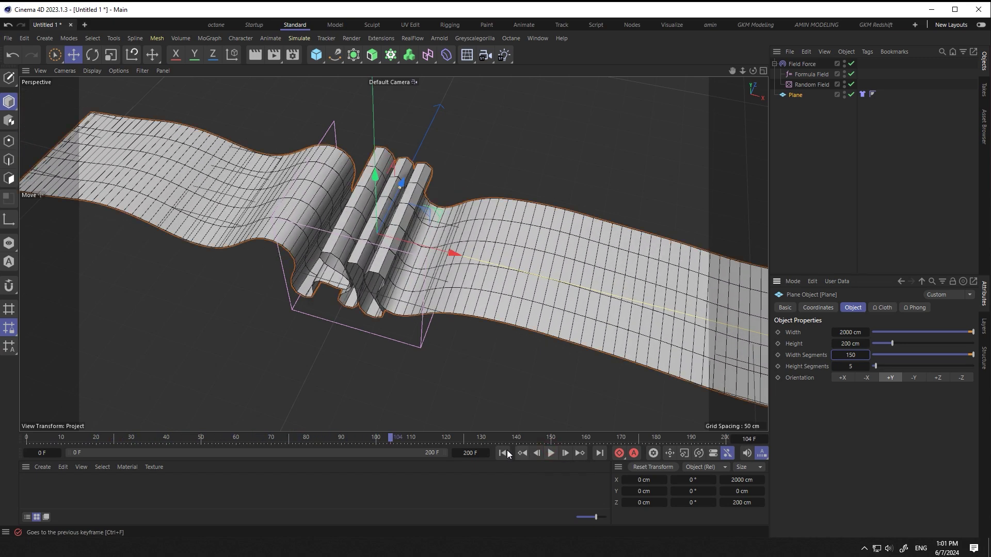
left_click(505, 455)
- Set the plane's height segments to 8, play the simulation and rewind to the start
type("8")
key("Return")
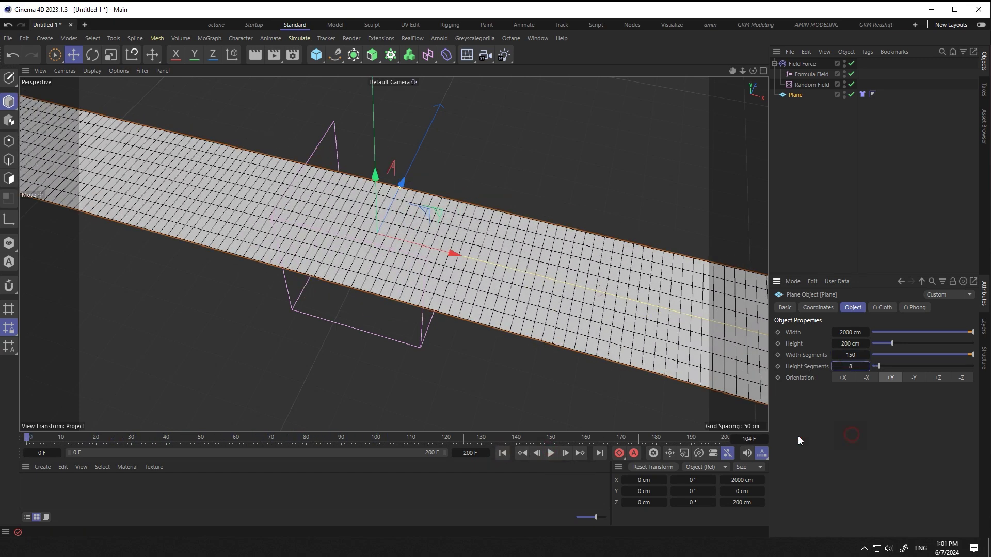
left_click(553, 454)
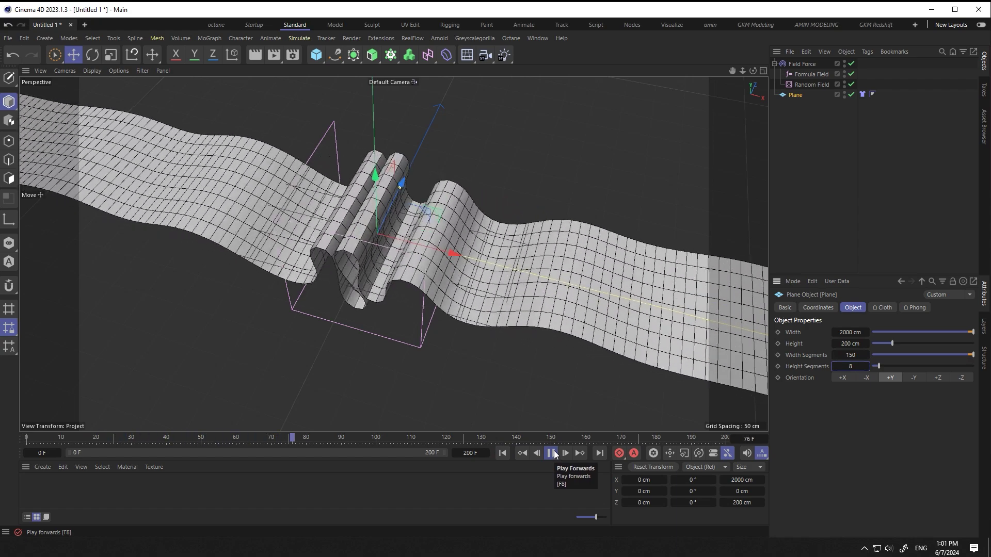
left_click(552, 455)
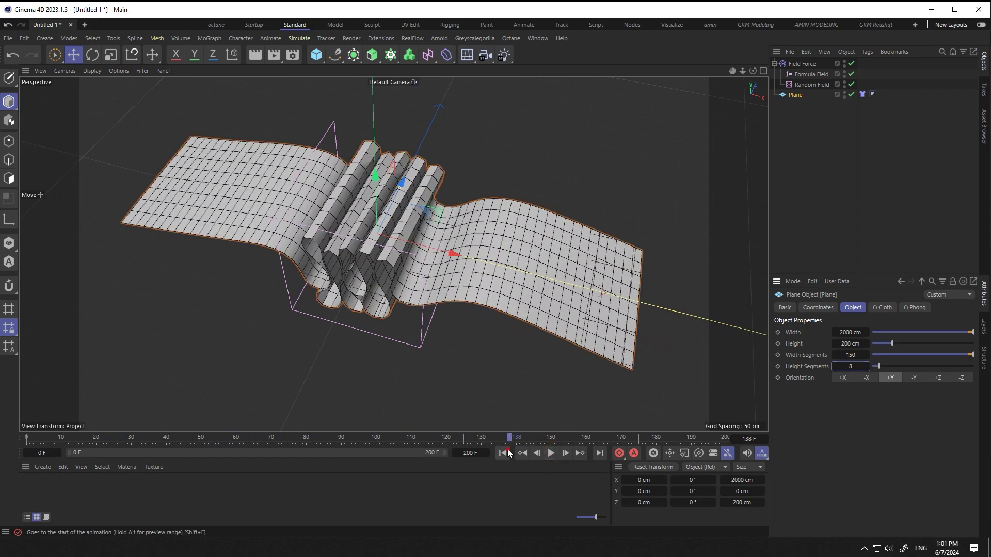
left_click(504, 453)
- Add a Curve modifier layer to the Field Force's field list
left_click_drag(571, 308, 405, 304, "alt")
left_click(802, 63)
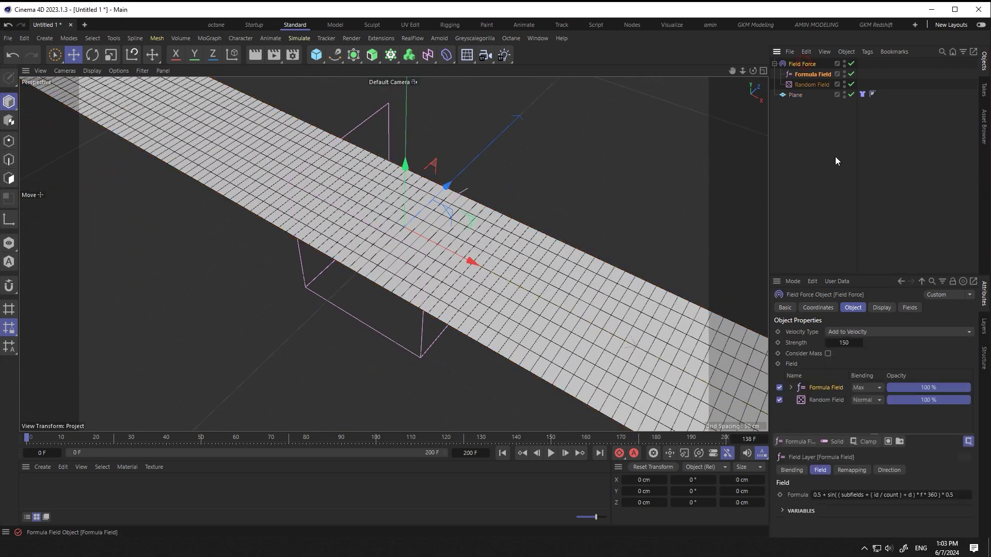
left_click(871, 443)
left_click(872, 369)
- Reshape the Curve layer to rise steeply at both ends and flatten in the middle while playing the simulation, then rewind
scroll(890, 454, "down", 3)
left_click_drag(521, 314, 497, 454, "alt")
left_click(552, 453)
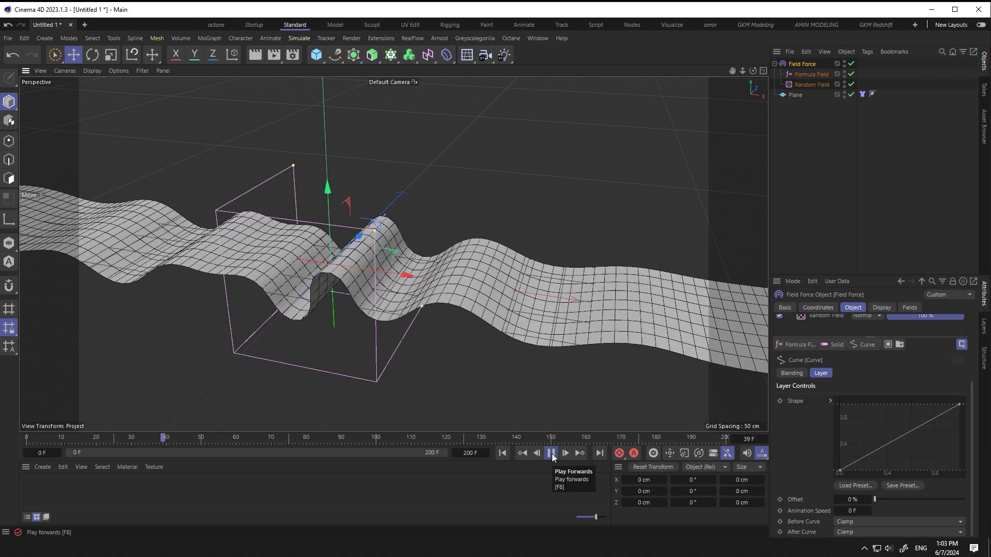
left_click_drag(959, 404, 938, 457)
left_click_drag(835, 467, 855, 442)
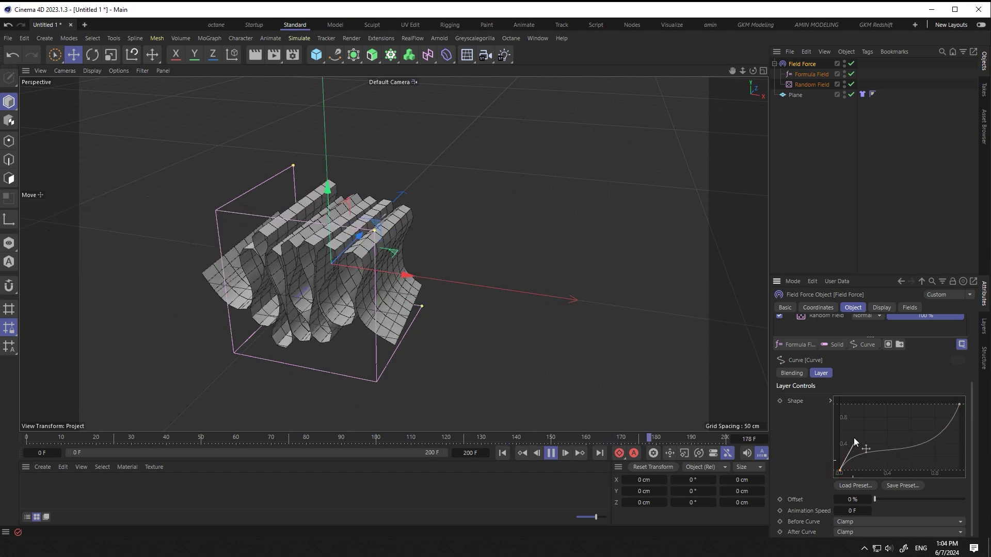
left_click(500, 454)
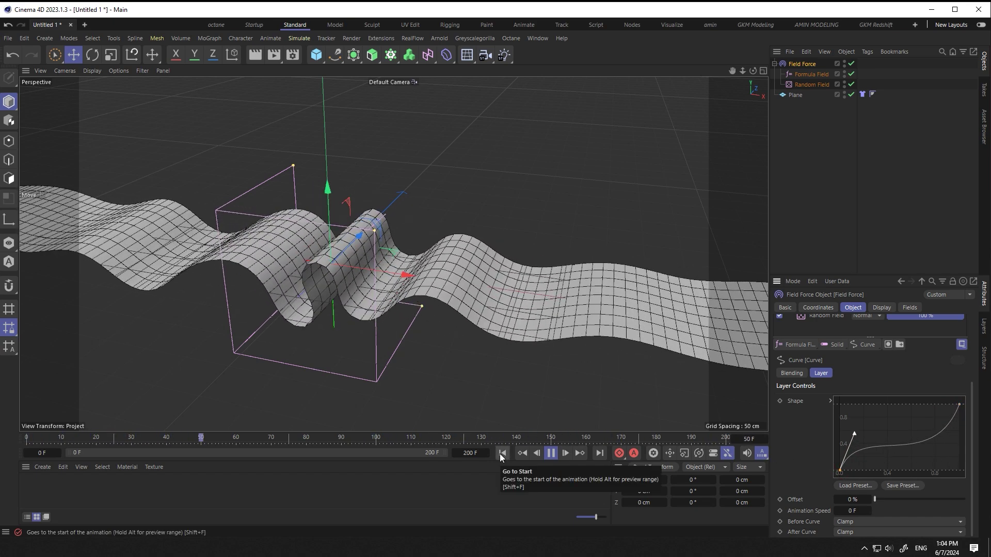
left_click(501, 454)
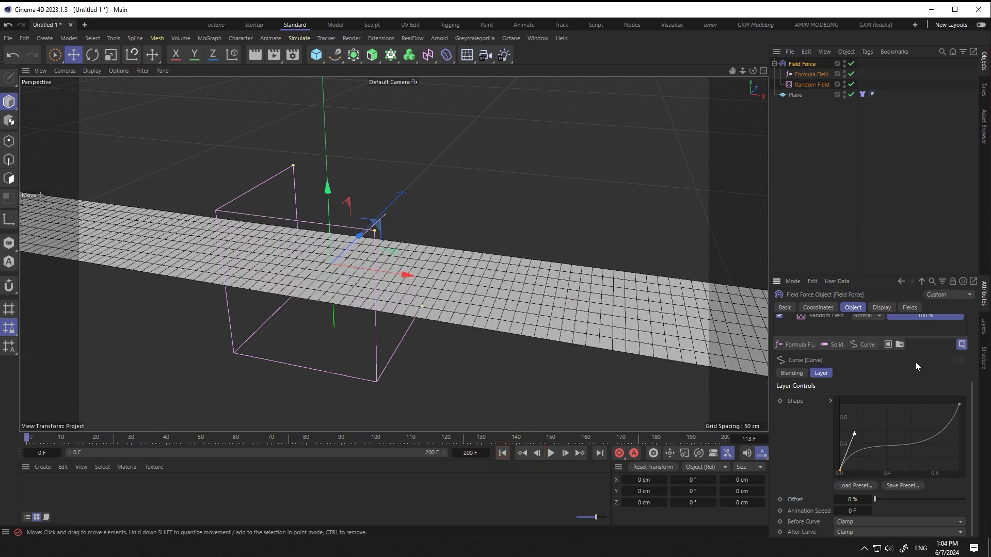
- Set the project's simulation damping to 6 %, play the simulation to check the folds and rewind
key("ctrl+d")
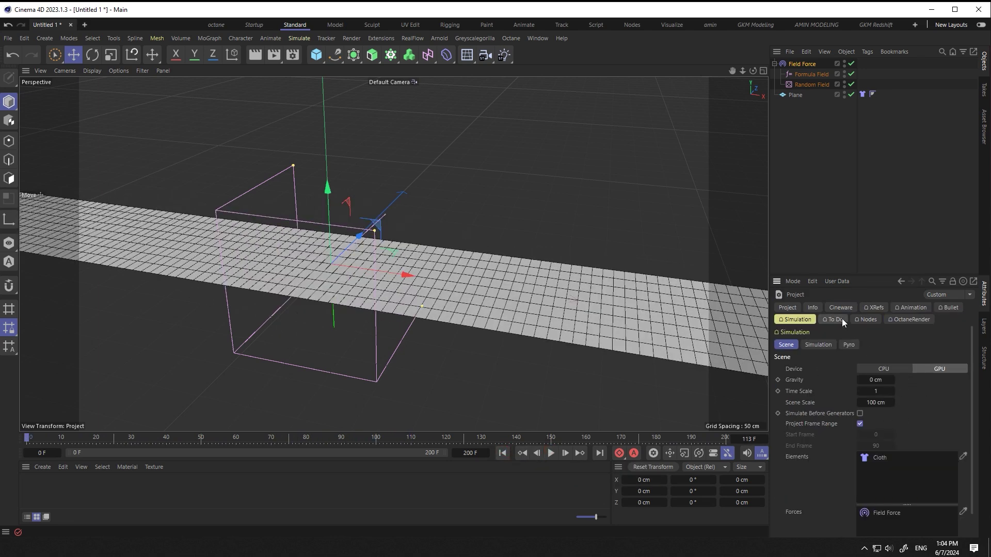
left_click(819, 345)
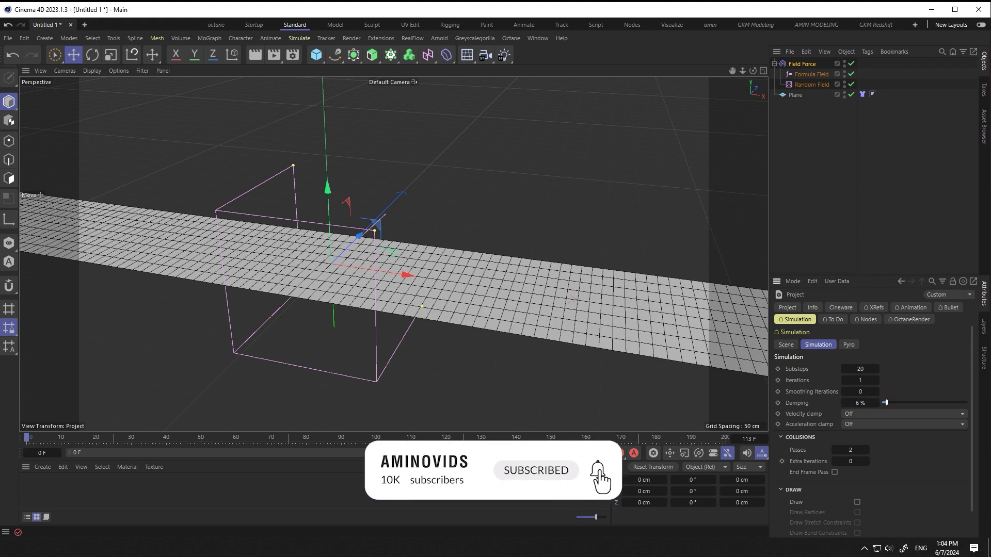
left_click(551, 453)
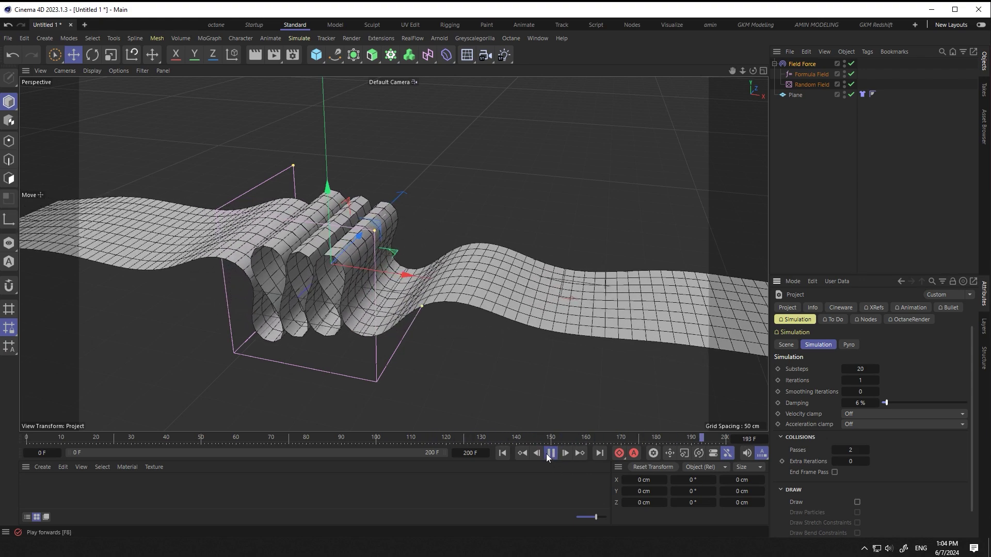
left_click(551, 453)
left_click(503, 454)
- Add a Decay layer to the Field Force with 24.5 % opacity and Multiply blending, checking it during playback
left_click(815, 66)
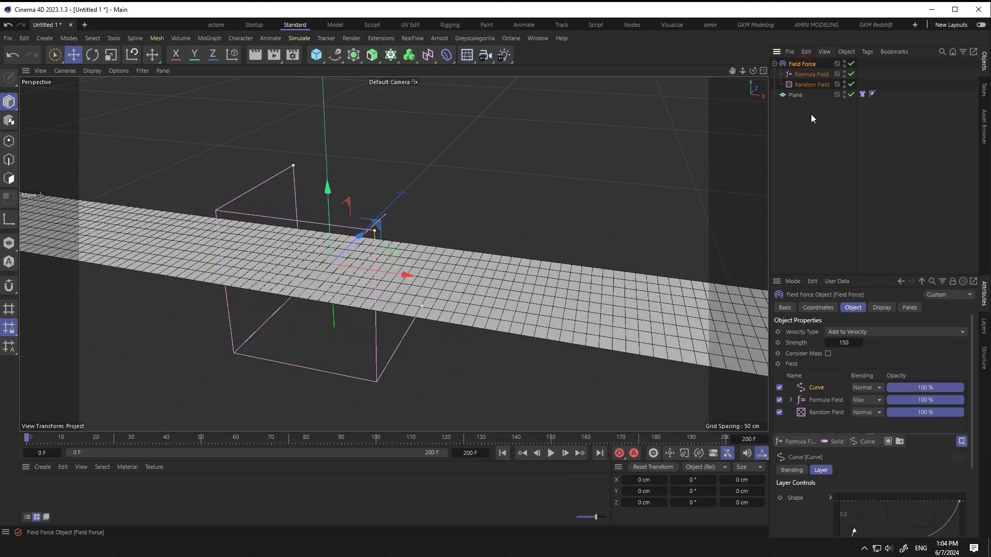
left_click(866, 441)
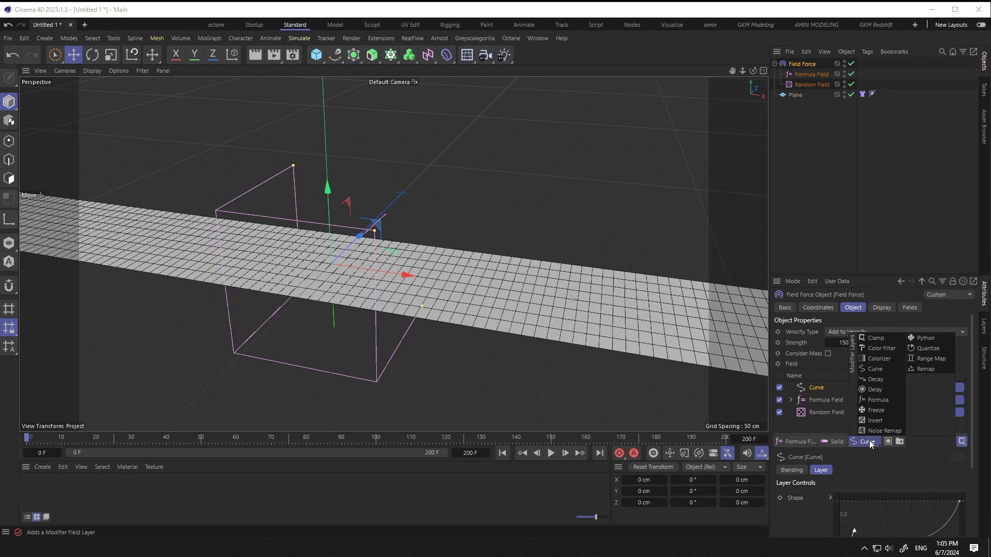
left_click(874, 379)
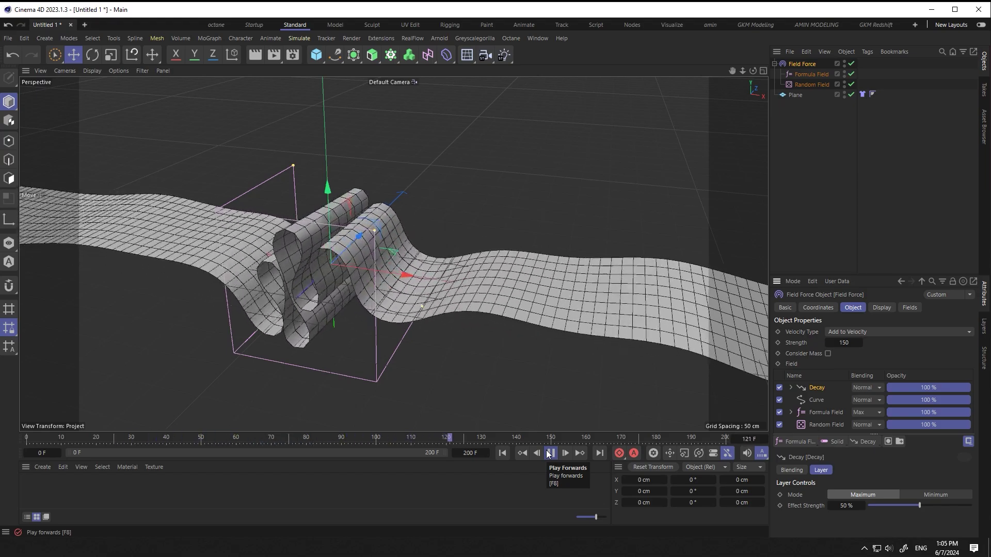
left_click(906, 387)
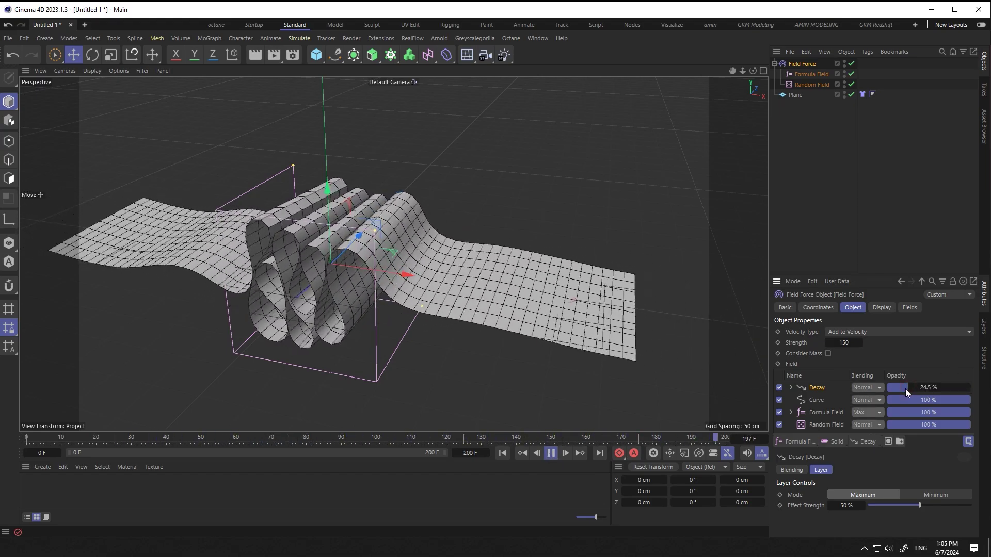
left_click(862, 387)
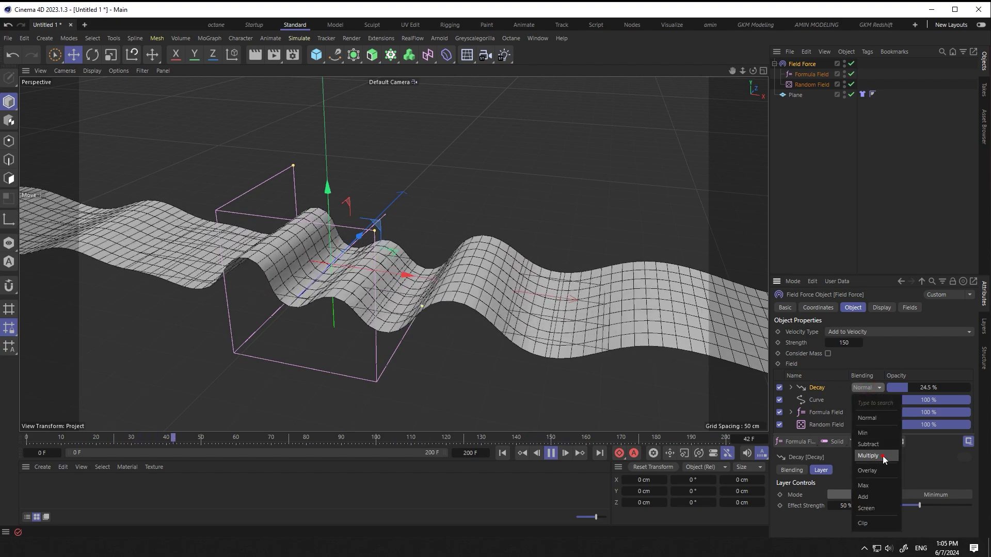
left_click(883, 457)
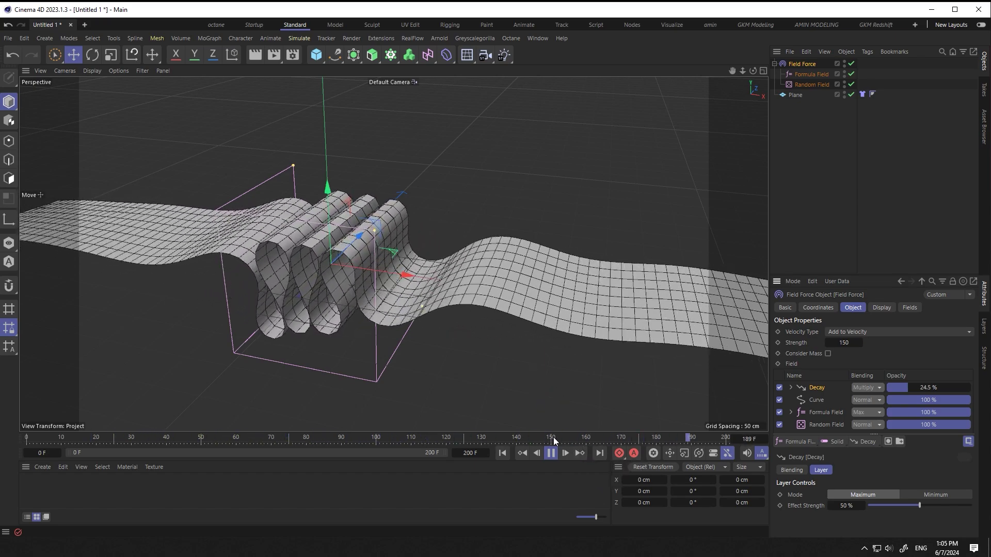
left_click(502, 453)
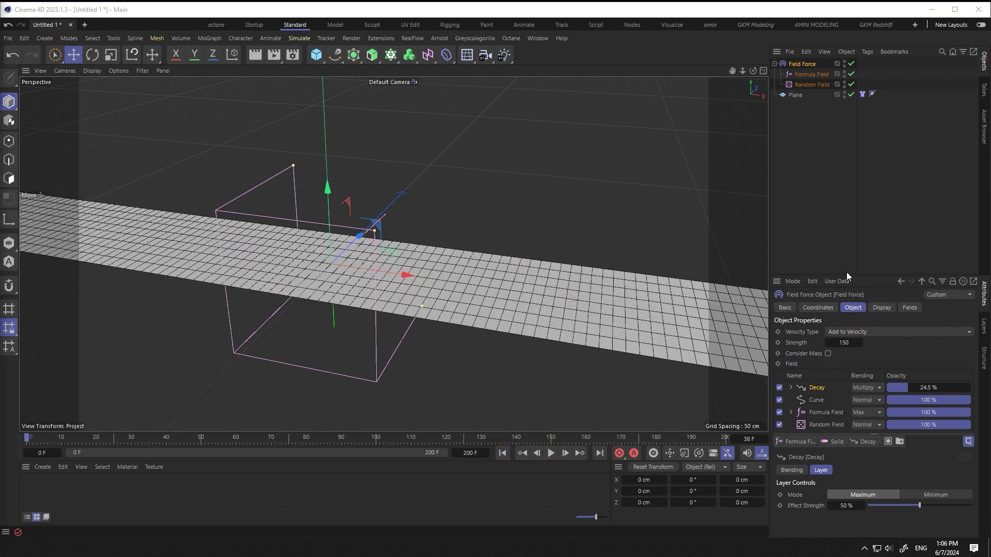
- Set the project simulation's collision passes to 5 and extra iterations to 20
left_click(818, 307)
left_click(829, 206)
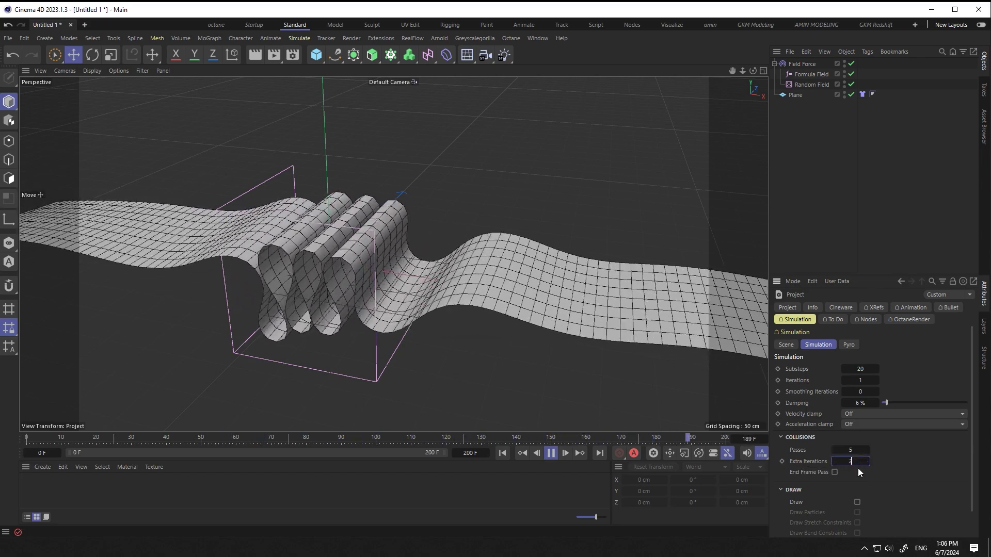
type("20")
key("Return")
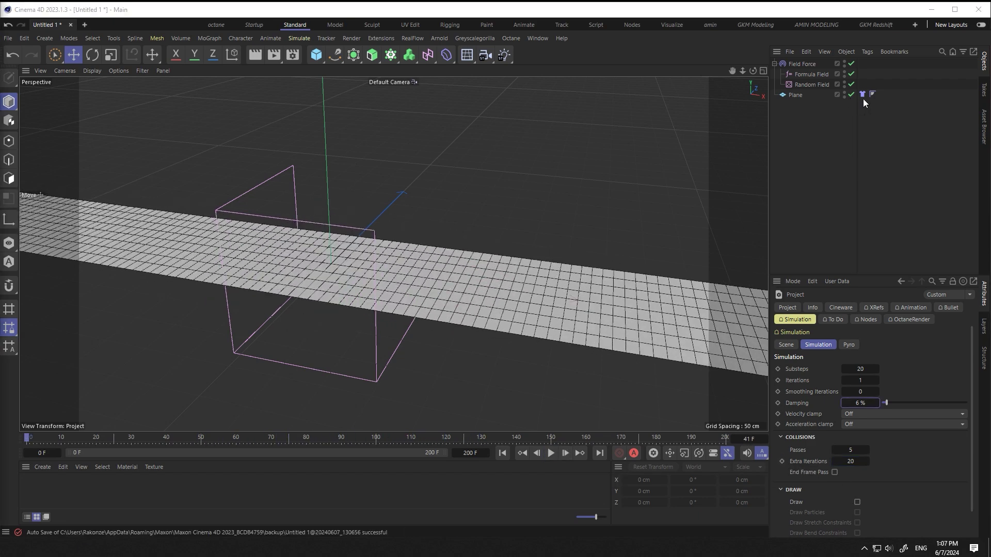
- Set the Cloth tag's surface thickness to 1 cm, play the simulation and return to the first frame
left_click(862, 95)
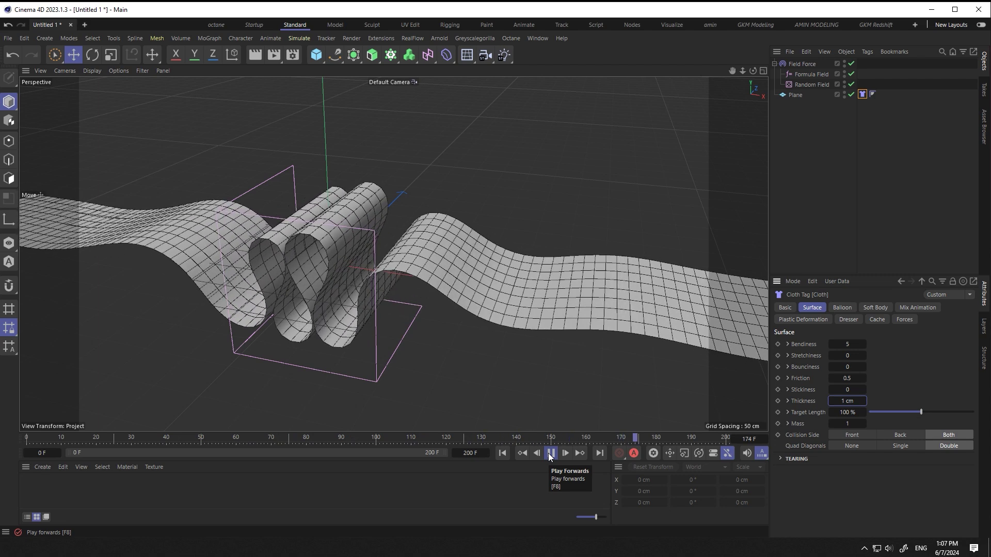
left_click(550, 453)
left_click(502, 453)
- Add a Rotation force to the scene, play the simulation briefly and rewind
left_click(299, 39)
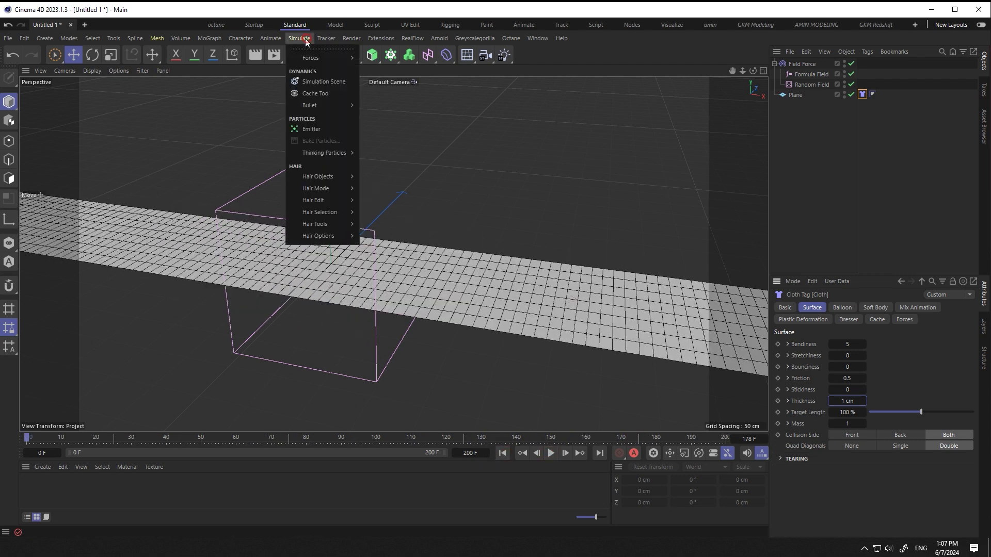
mouse_move(311, 57)
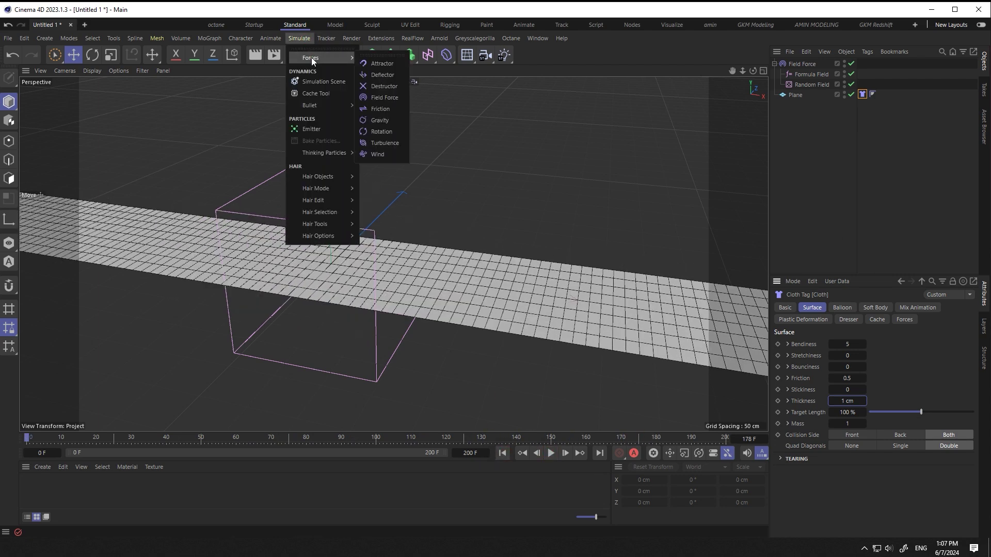
left_click(391, 132)
left_click(552, 453)
left_click(552, 453)
left_click(502, 453)
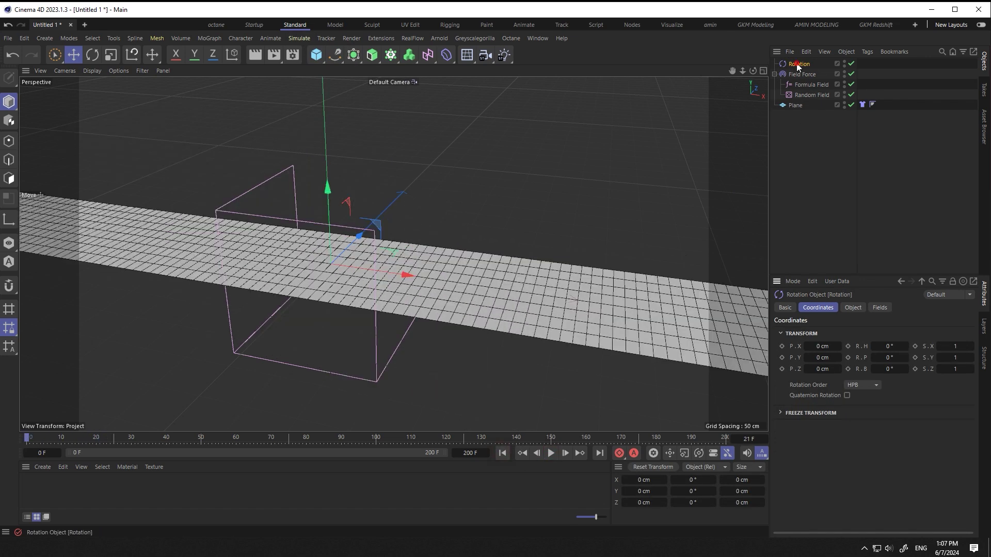
- Reduce the Rotation force's angle speed to 1 and play the simulation to check the folds
left_click(853, 308)
left_click_drag(866, 332, 864, 332)
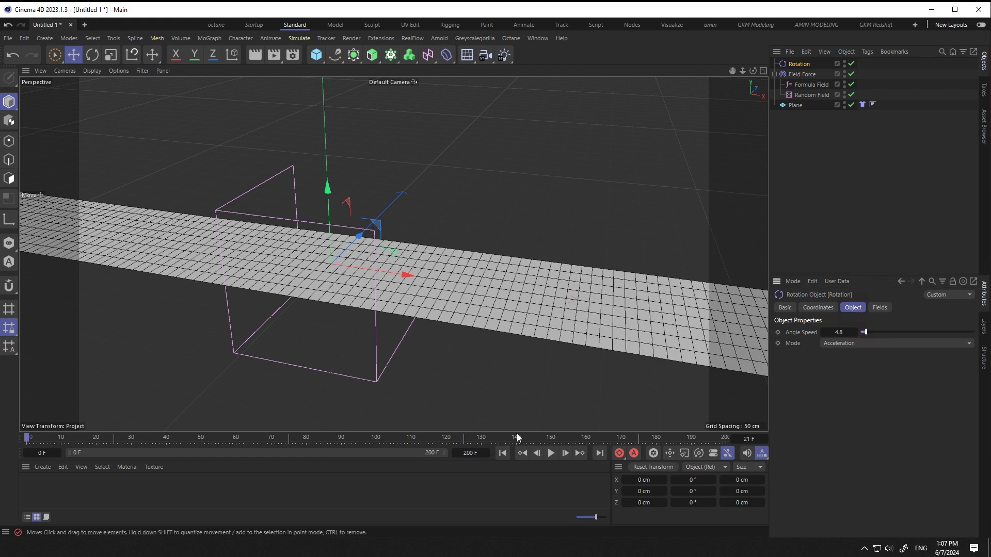
left_click(551, 453)
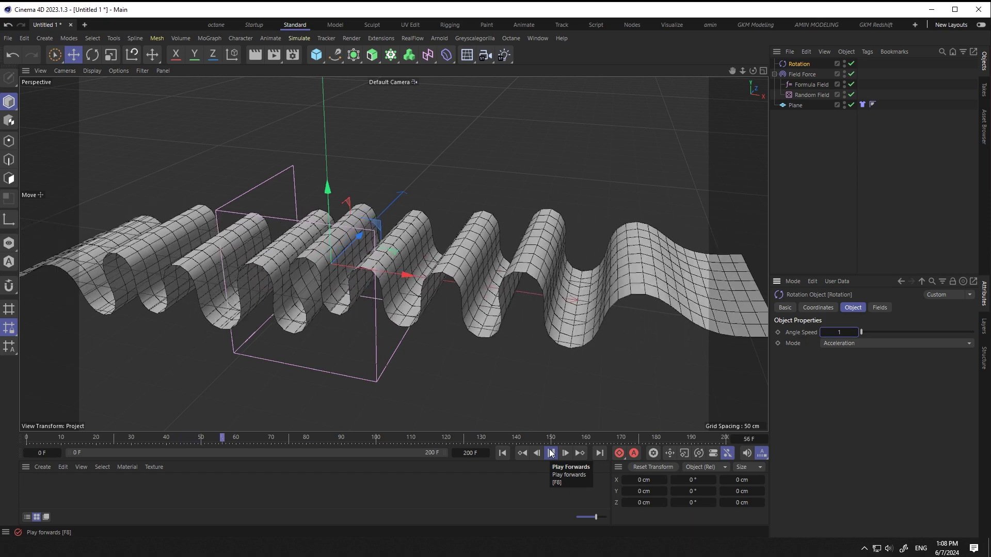
left_click(551, 453)
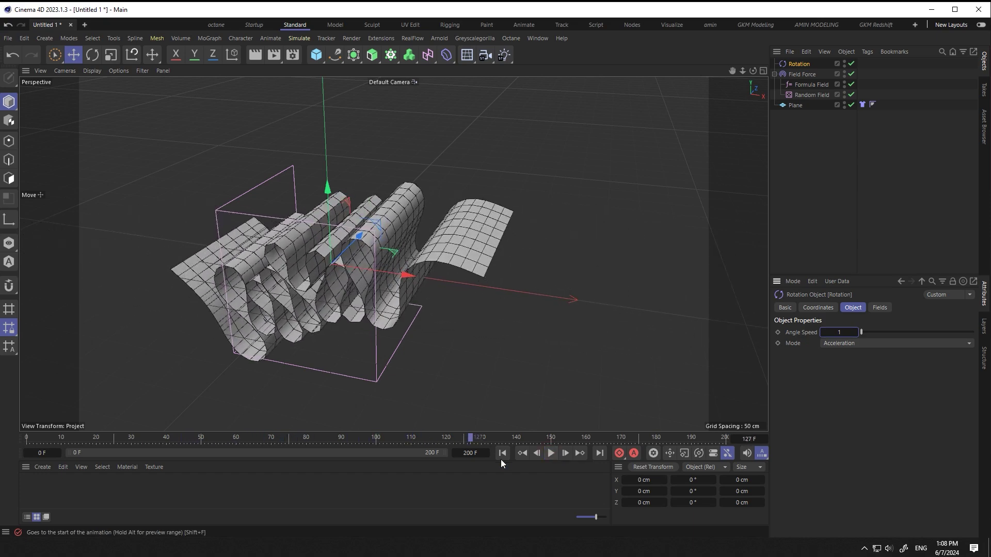
left_click(566, 453)
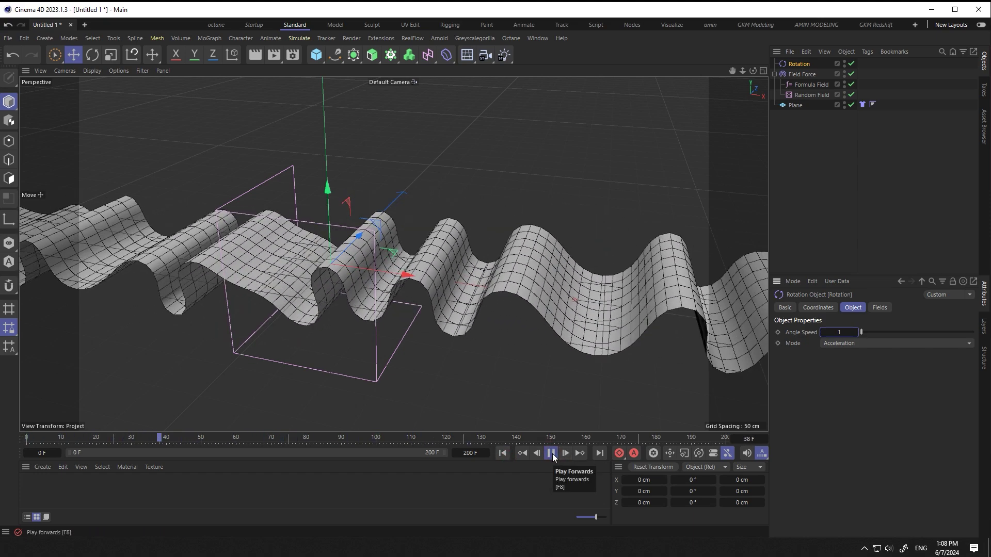
- Rewind the simulation, add a Random Field to the Rotation force and play the result
left_click(552, 455)
left_click(503, 454)
left_click(880, 308)
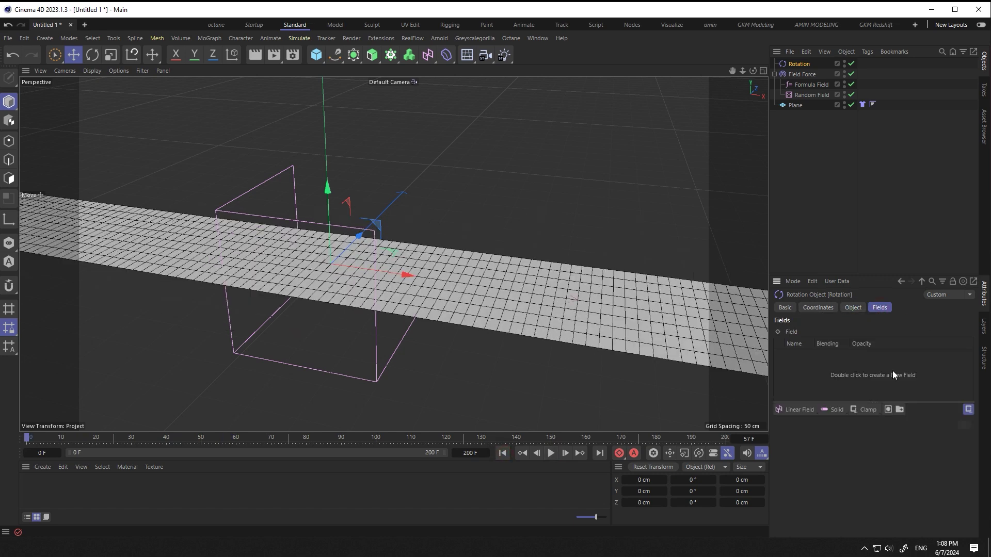
left_click(800, 409)
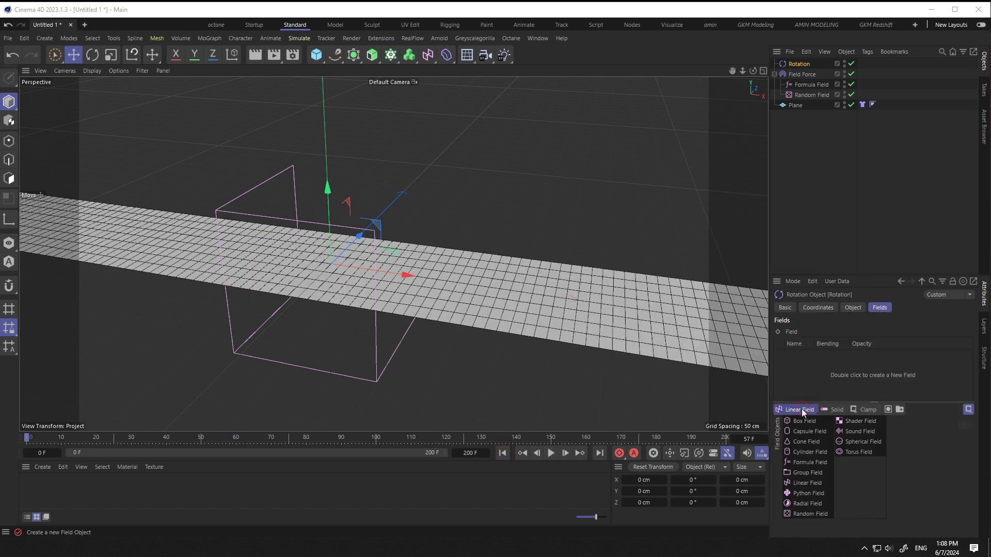
left_click(819, 513)
left_click(550, 454)
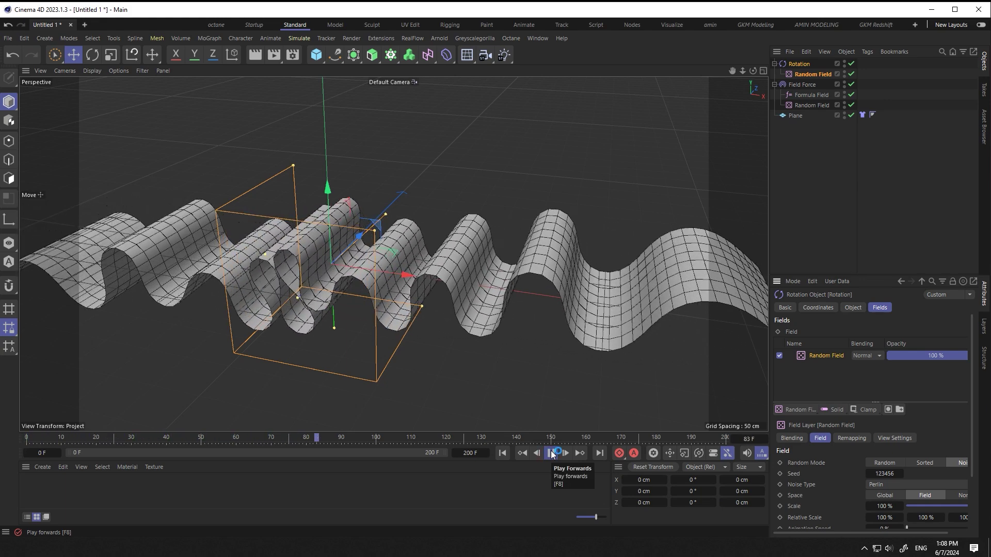
left_click(551, 453)
- Try an angle speed of 83.4 on the Rotation force, play the simulation and return to the first frame
left_click(805, 75)
left_click(800, 64)
left_click(852, 308)
left_click_drag(862, 332, 955, 331)
left_click(551, 453)
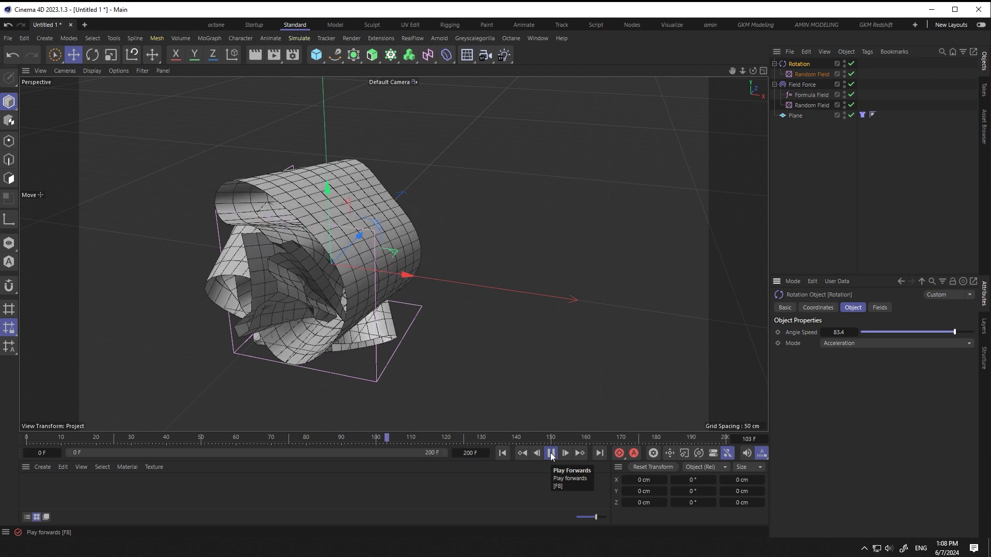
left_click(551, 453)
left_click(502, 453)
- Try the Rotation force with angle speed 3.9, heading 45° and pitch 39°, playing the simulation and rewinding
left_click(865, 332)
left_click(819, 309)
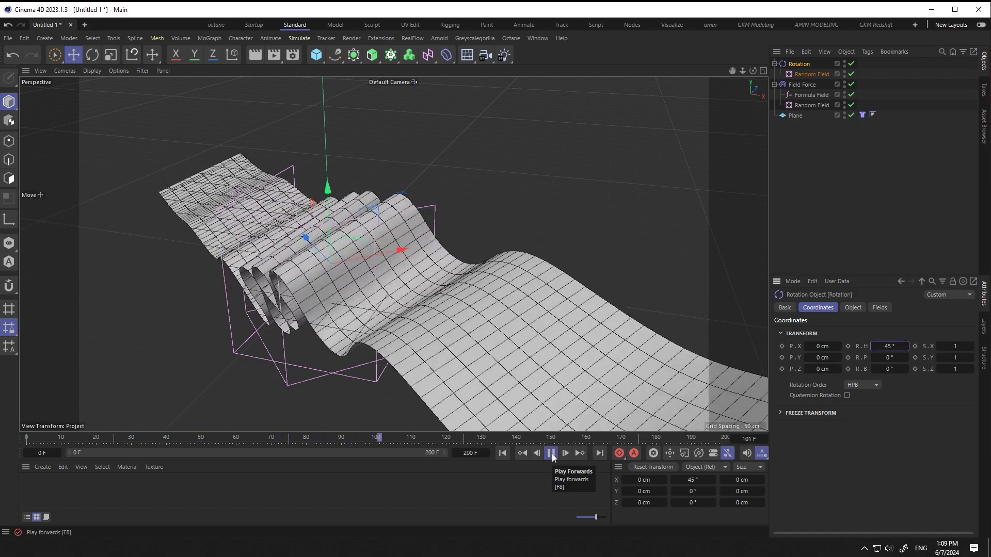
left_click(551, 453)
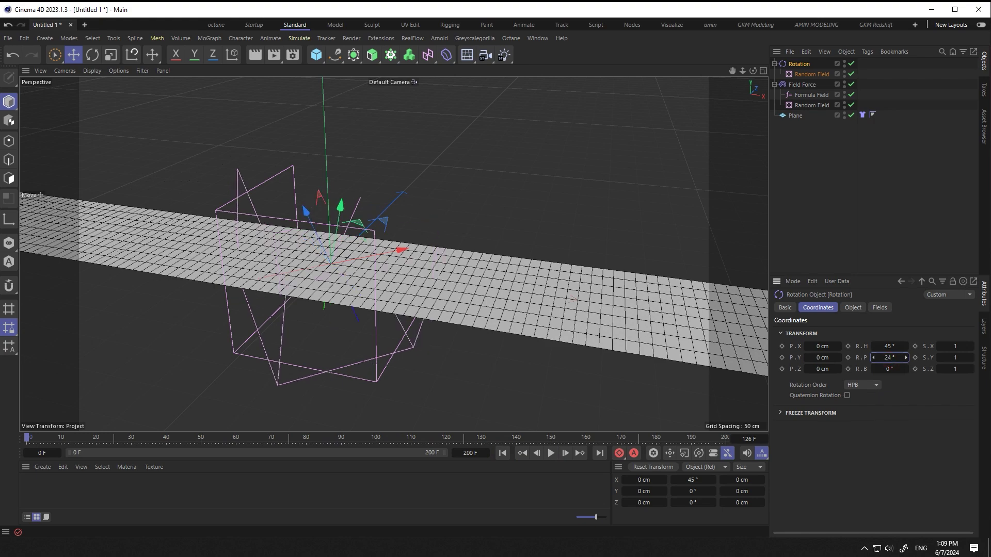
left_click(552, 453)
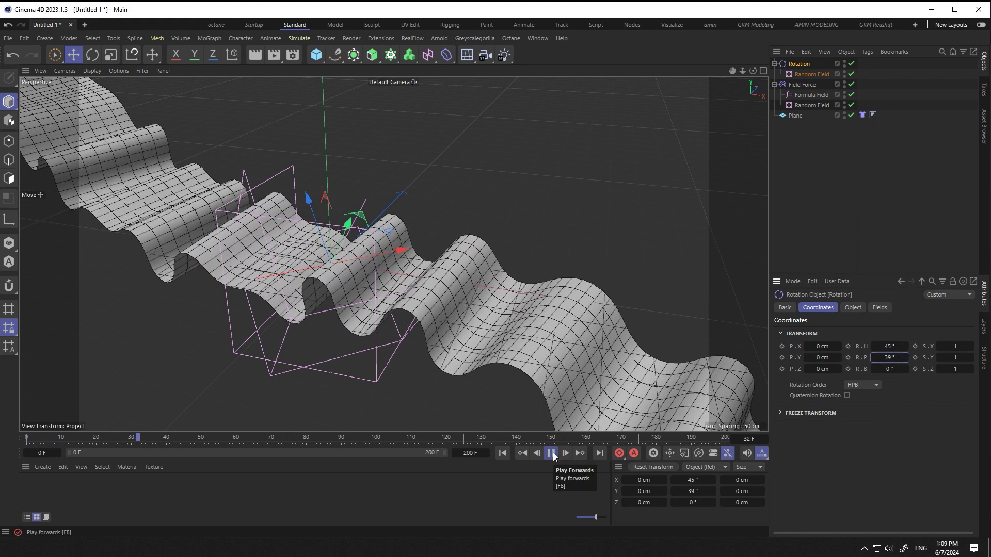
left_click(552, 454)
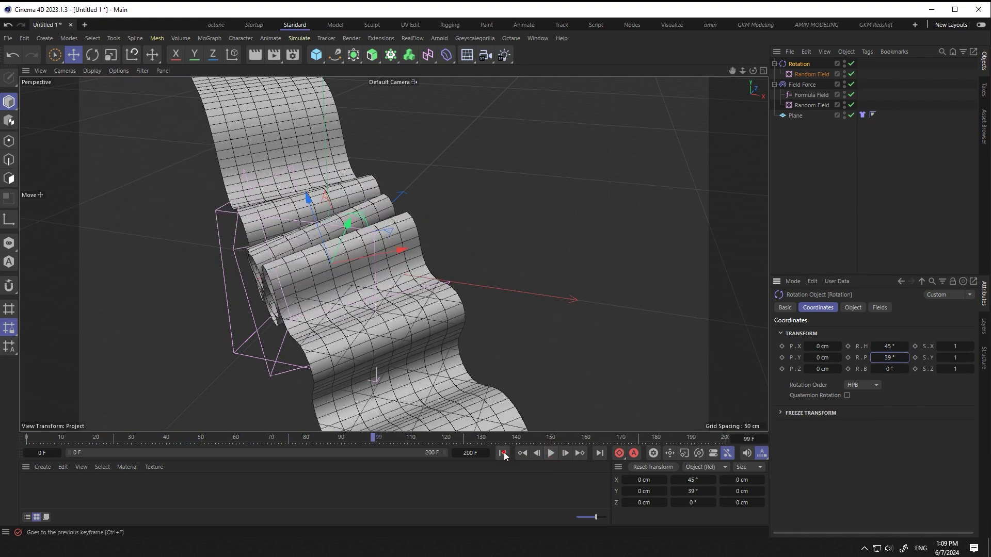
left_click(502, 453)
- Set the Rotation force's angle speed to 1, play the simulation and return to the first frame
left_click(853, 308)
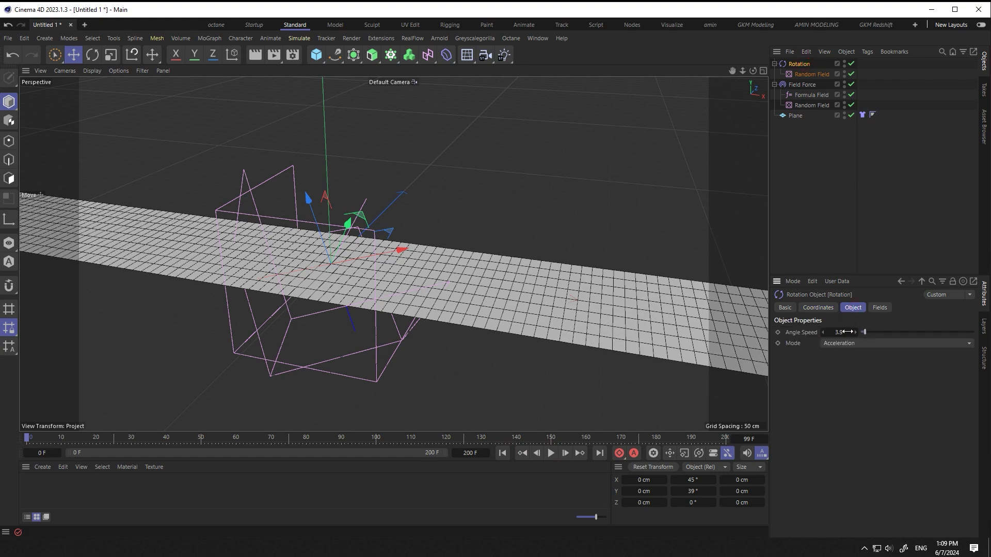
left_click(552, 454)
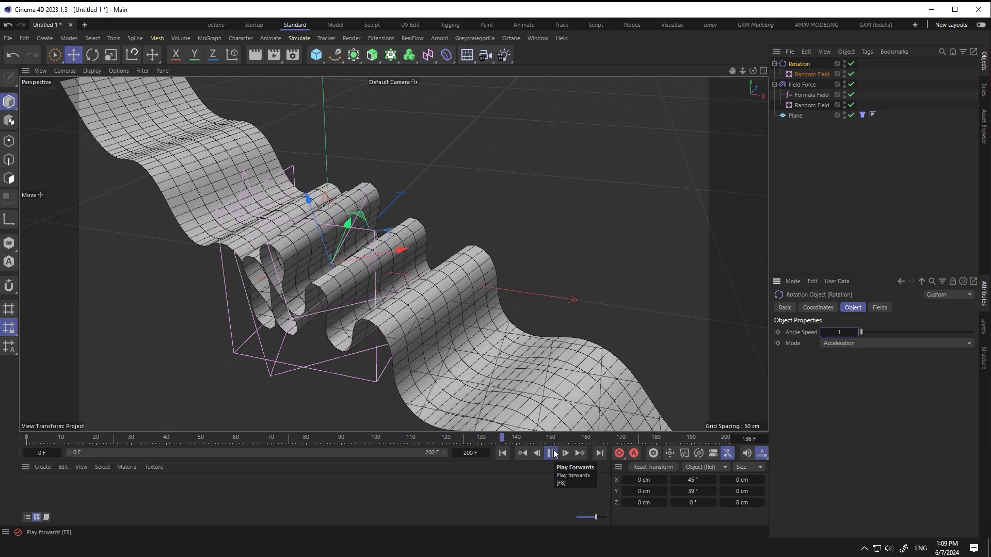
left_click(552, 453)
left_click(503, 453)
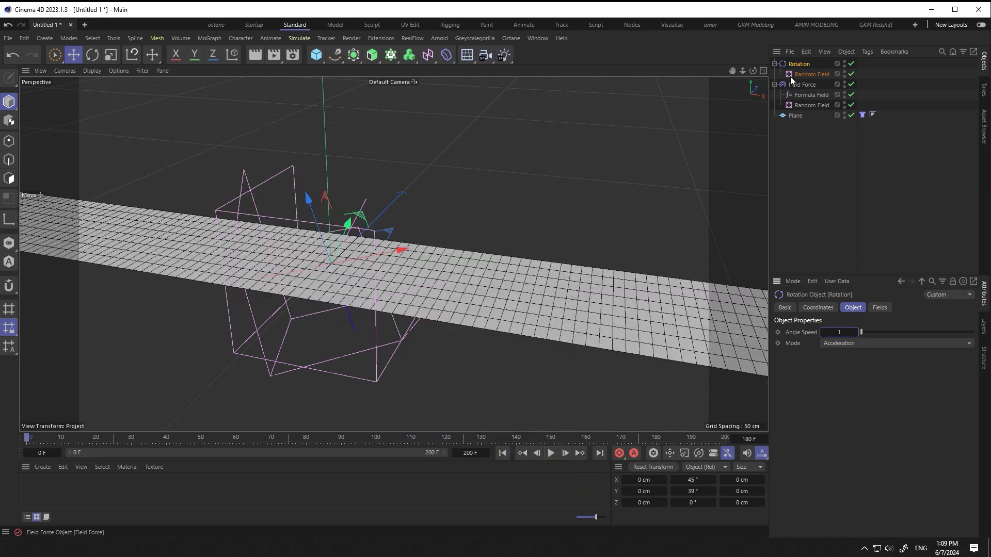
- Rotate the Rotation force to heading 120° and pitch 4°, play the simulation and rewind
left_click(818, 307)
left_click_drag(889, 357, 929, 346)
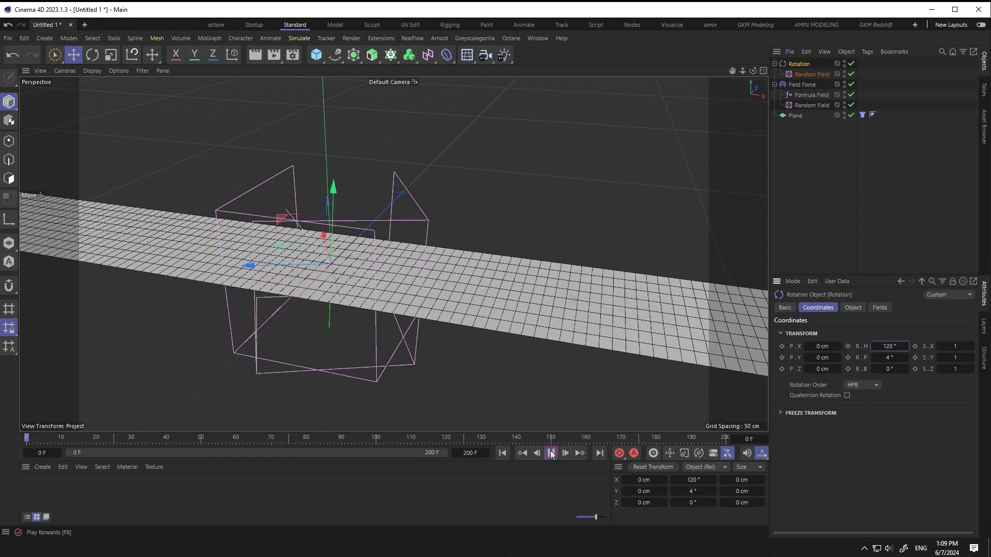
left_click(551, 453)
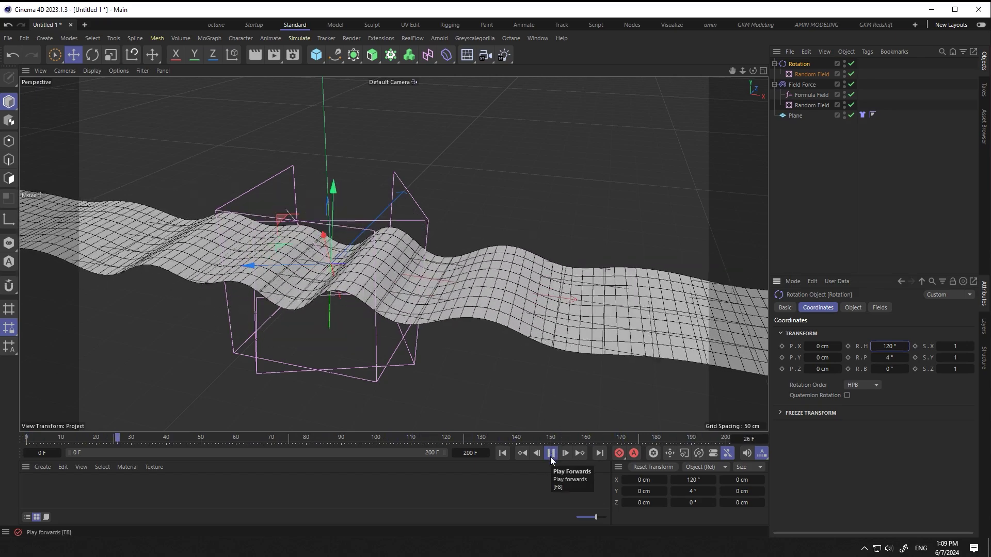
left_click(551, 453)
left_click(504, 453)
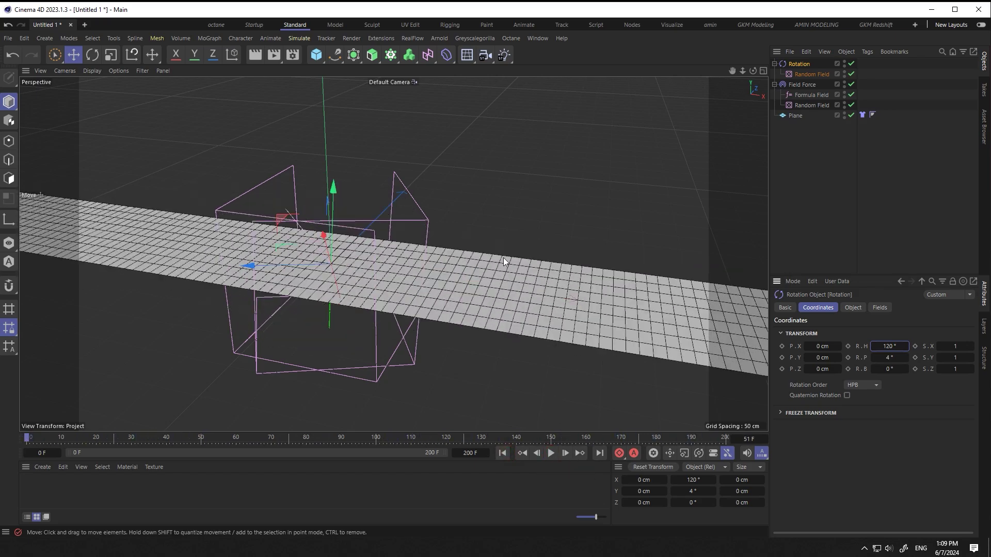
- Calculate the cache of the plane's Cloth tag, play the cached animation and return to the first frame
left_click(862, 114)
left_click(880, 320)
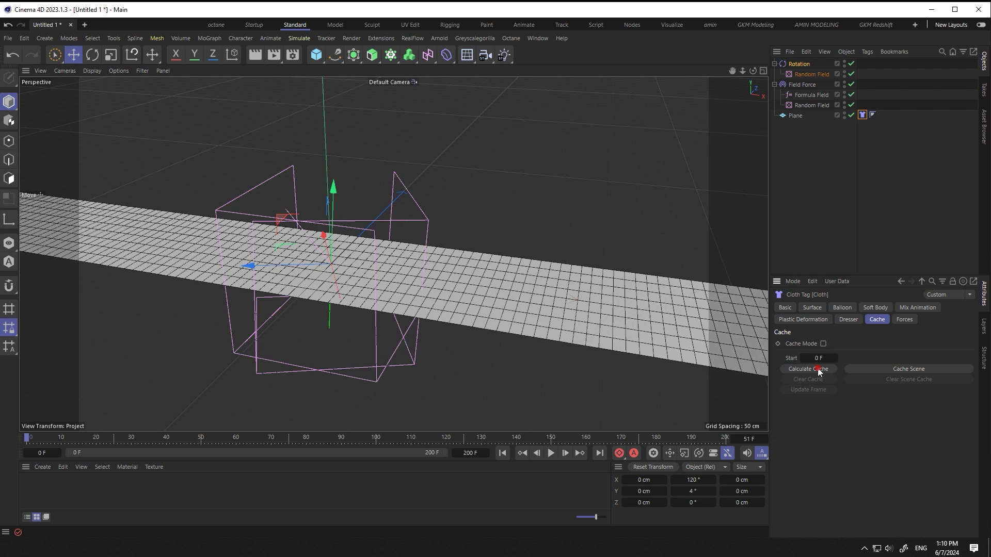
left_click(819, 369)
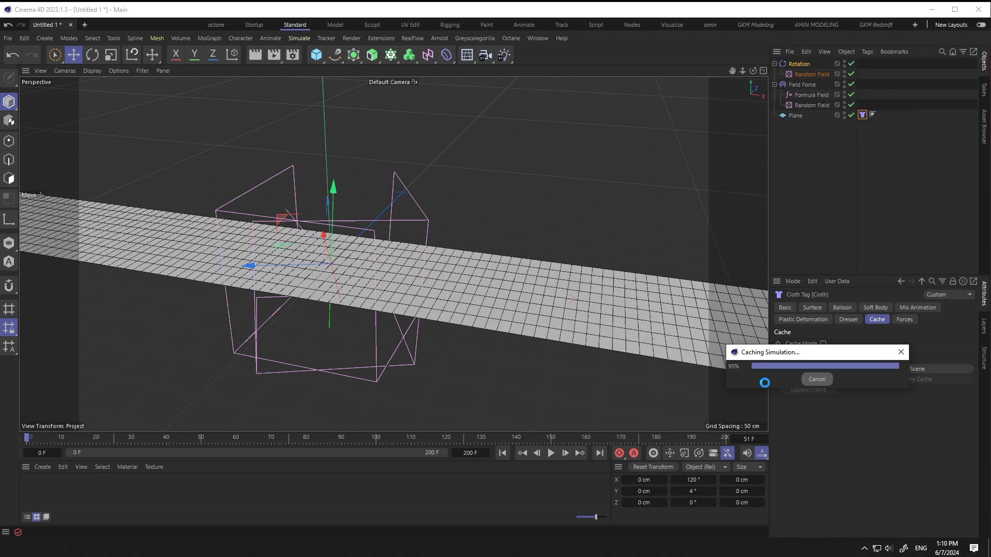
left_click(551, 454)
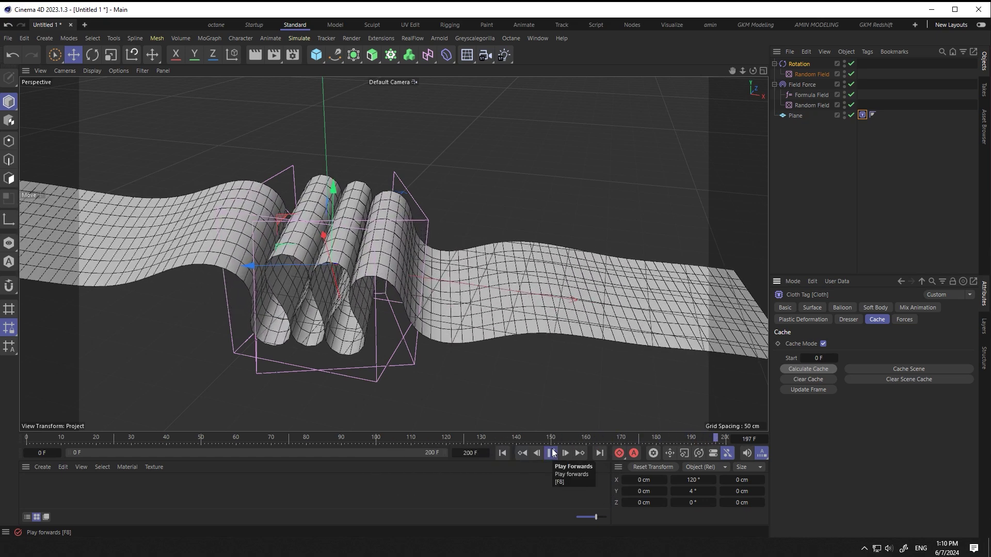
left_click(552, 453)
left_click(502, 453)
- Add a Cloth Surface, delete the unwanted Subdivision Surface and place the plane inside the Cloth Surface
left_click(354, 55)
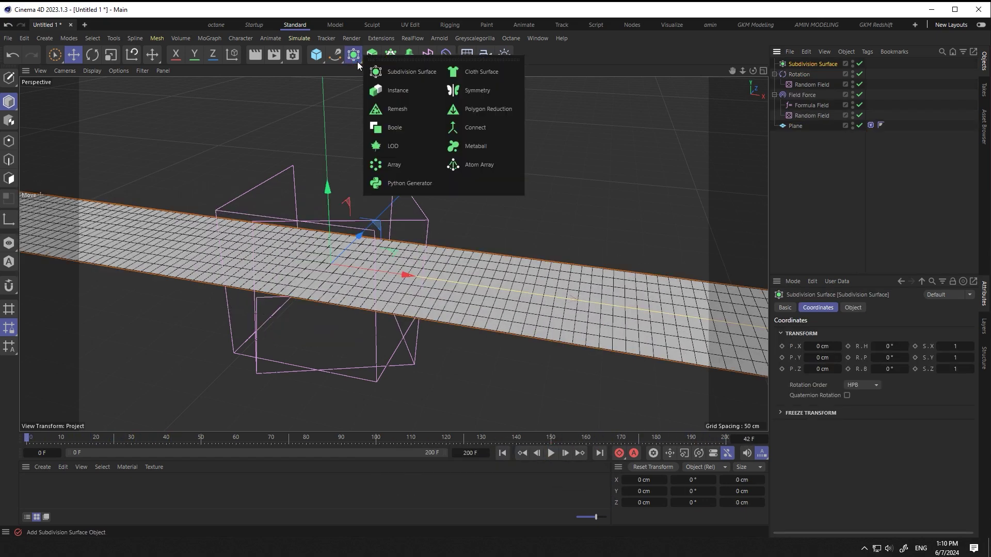
left_click(465, 71)
left_click(812, 65)
key("Delete")
left_click_drag(794, 128, 795, 115)
left_click(796, 116)
- Set the Cloth Surface's thickness to 0.42 cm and its subdivisions to 2
scroll(514, 330, "up", 6)
left_click_drag(459, 346, 490, 294, "alt")
left_click(795, 115)
left_click(852, 308)
left_click_drag(862, 364, 909, 365)
left_click_drag(876, 332, 893, 330)
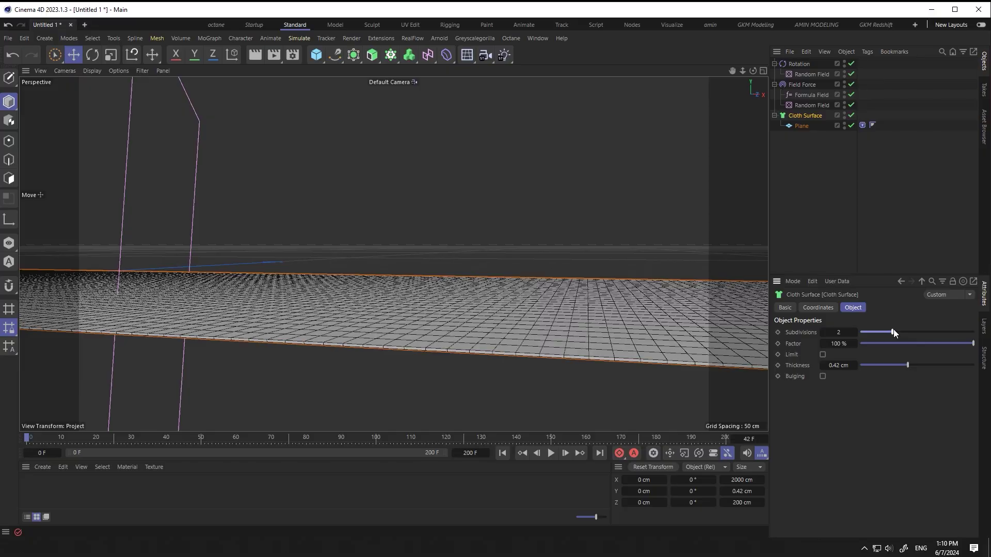
- Play the thickened cloth animation to check its folds and return to the first frame
scroll(317, 303, "down", 5)
left_click_drag(350, 320, 511, 330, "alt")
left_click(552, 454)
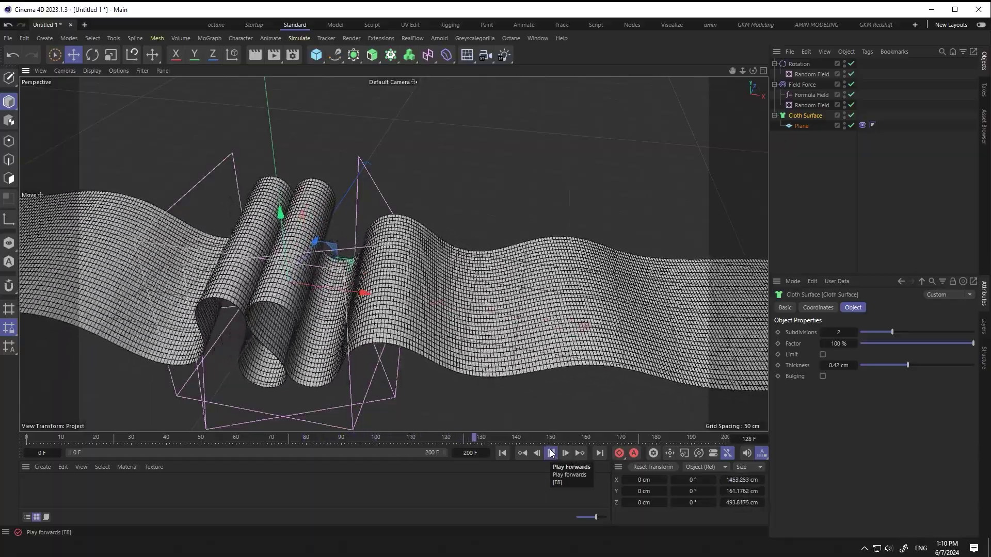
left_click(503, 455)
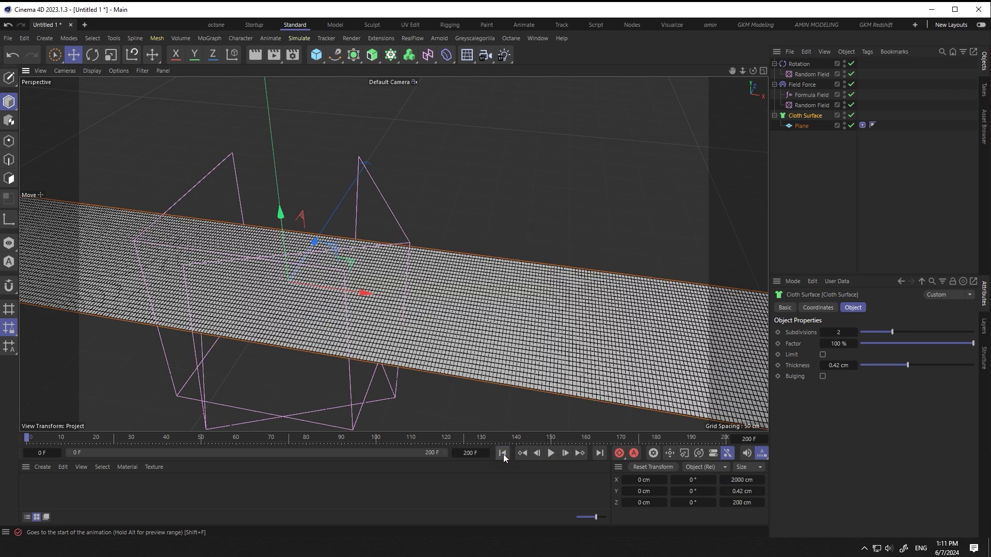
- Create a new material and add a GGX layer to its reflectance
double_click(32, 483)
left_click(62, 467)
left_click(631, 279)
left_click(67, 491)
double_click(42, 491)
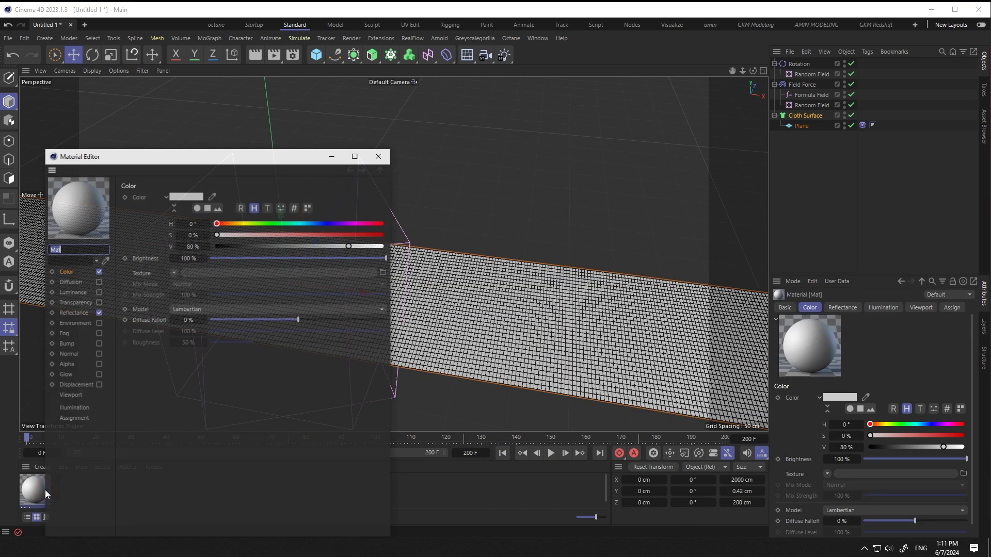
left_click(79, 311)
left_click(128, 222)
left_click(201, 249)
- Set the GGX layer's mask amount to 29% and load a Gradient as the mask texture
scroll(256, 324, "down", 1)
left_click(148, 500)
scroll(209, 488, "down", 5)
left_click_drag(231, 452, 261, 452)
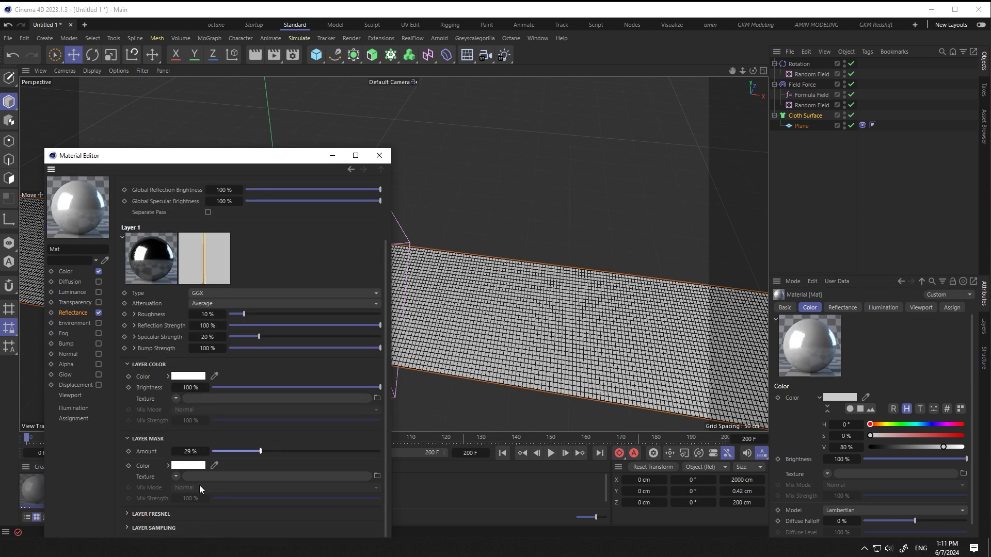
left_click(176, 477)
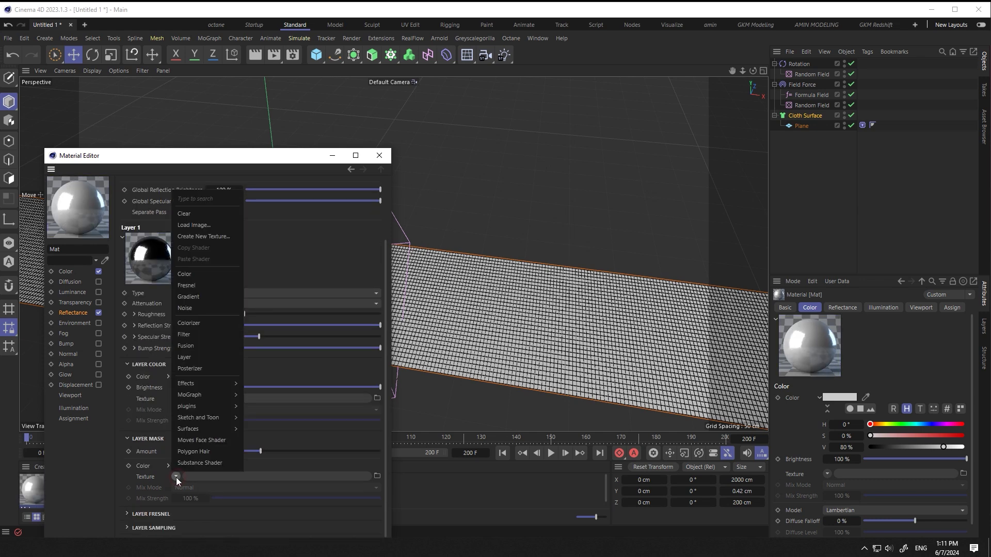
left_click(209, 295)
- Set the GGX layer's Fresnel to Dielectric and close the material
scroll(281, 435, "down", 3)
left_click(211, 513)
scroll(214, 503, "down", 5)
left_click(210, 459)
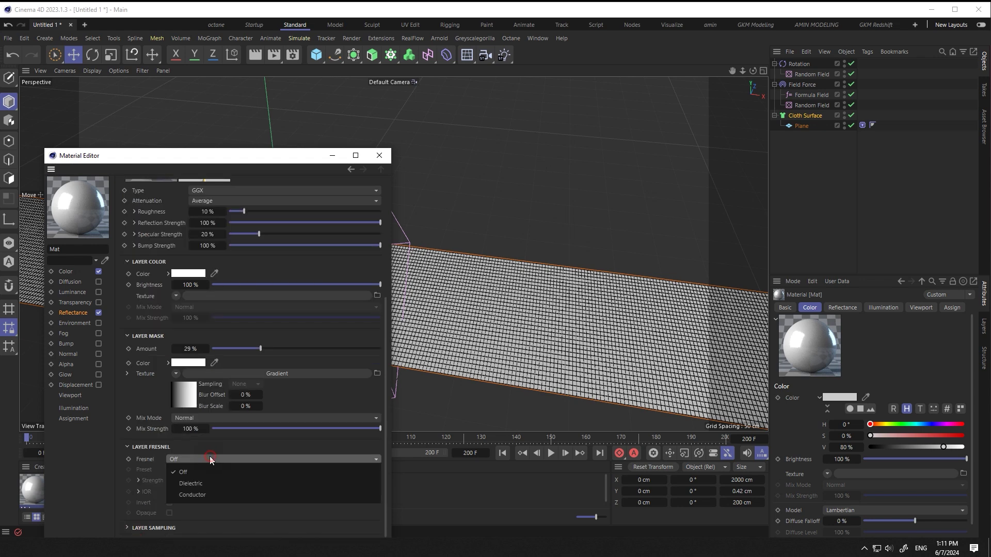
left_click(212, 484)
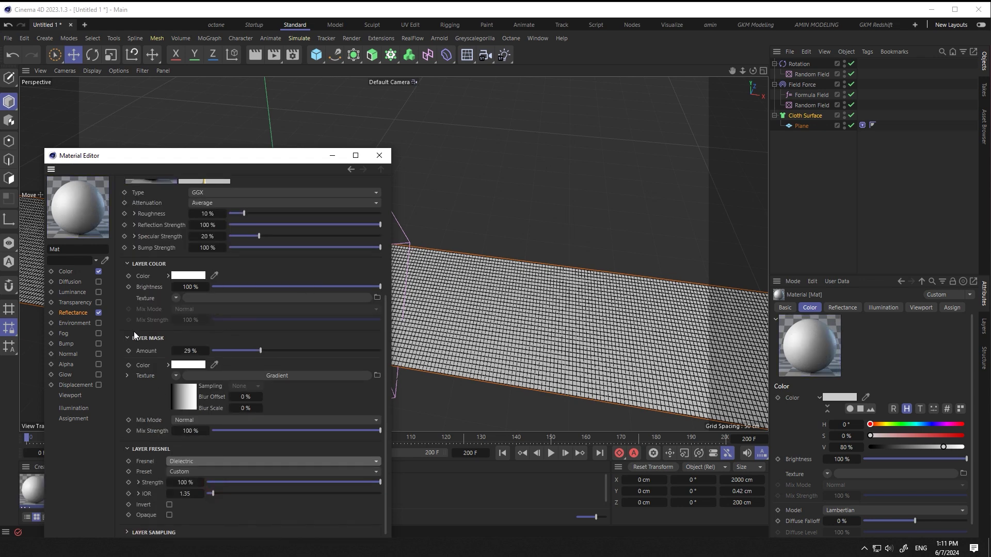
left_click(380, 155)
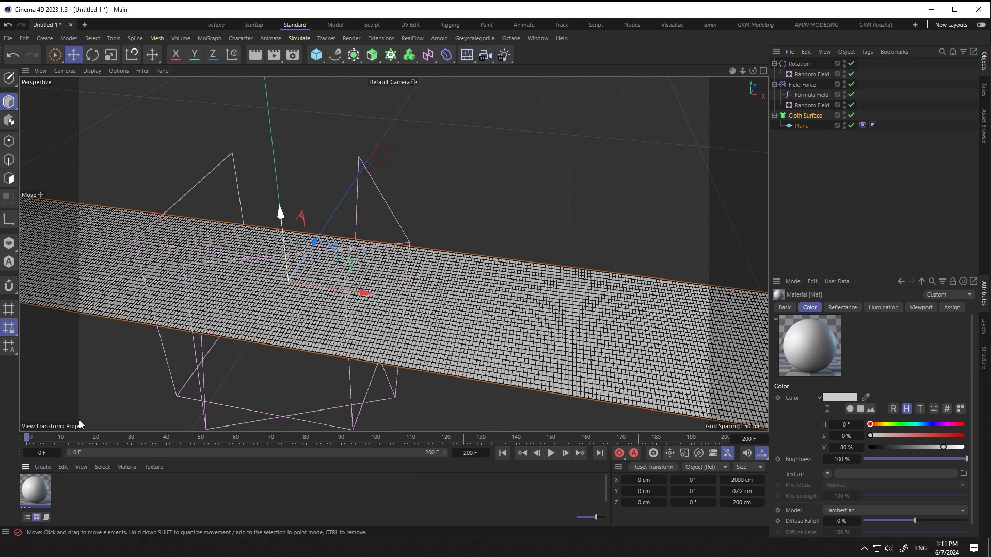
- Go to a folded frame of the animation, apply the new material to the Cloth Surface and deselect it
key("F8")
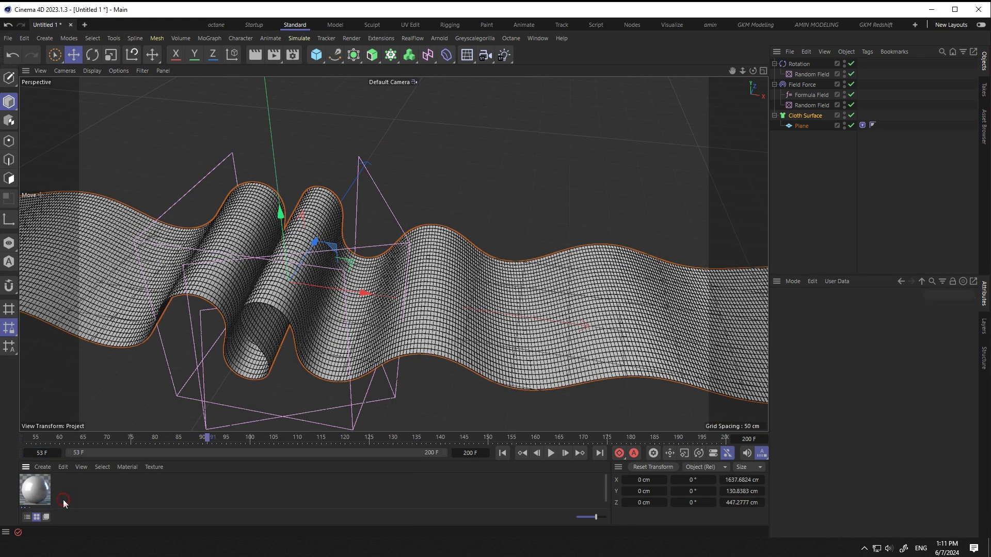
left_click_drag(51, 463, 119, 318)
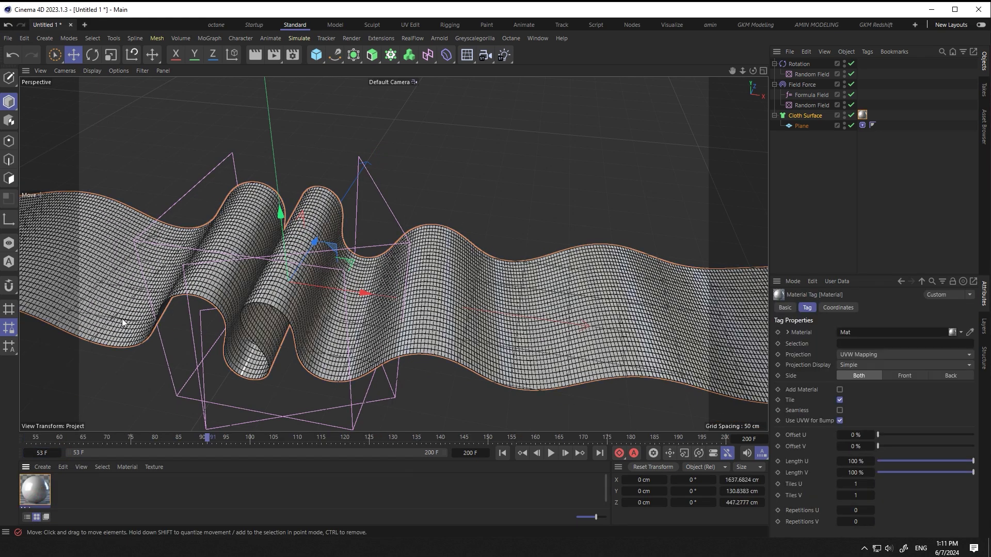
left_click(443, 189)
- Switch the viewport display to Gouraud Shading without lines, play the animation and rewind
left_click(93, 71)
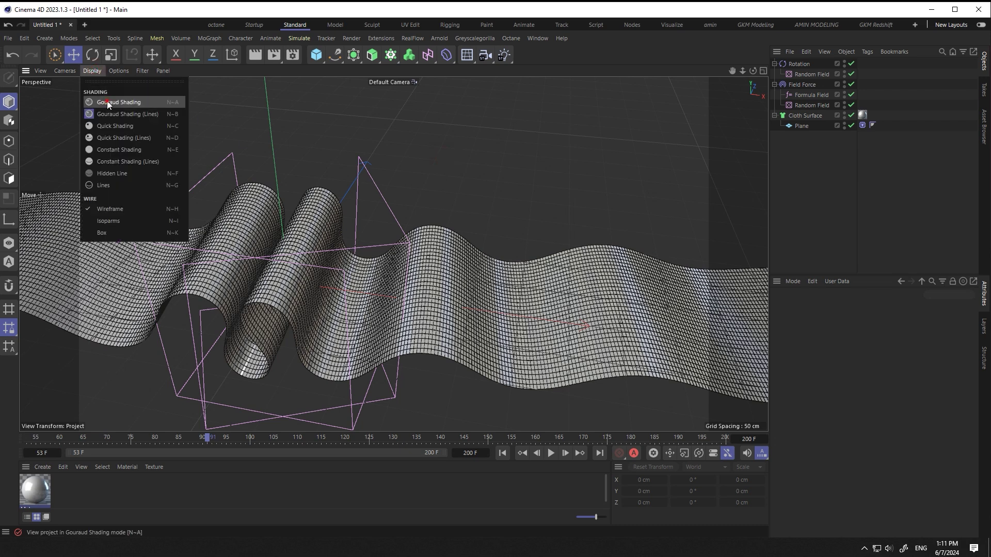
left_click(126, 101)
left_click(551, 453)
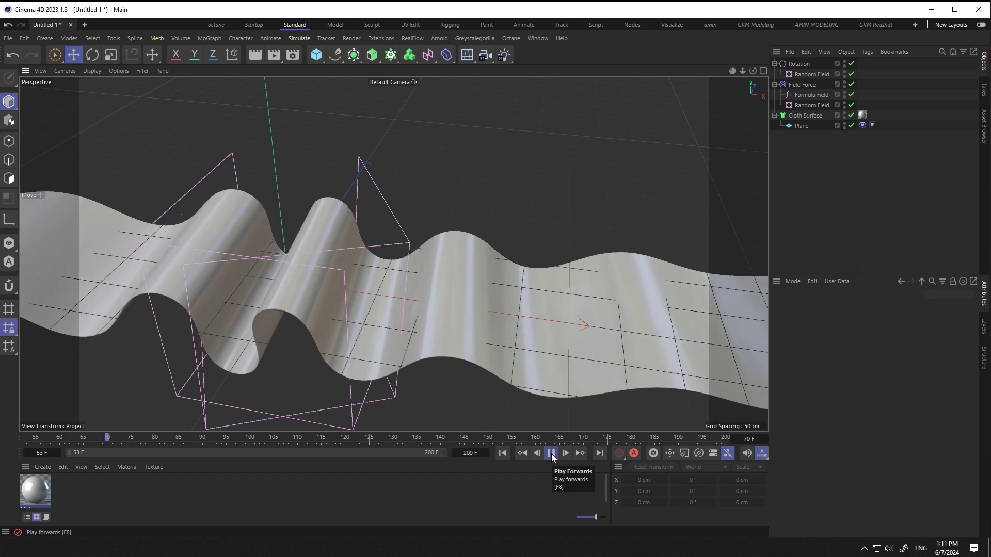
left_click(551, 456)
left_click(501, 455)
- Set the preview range's start back to frame 0, play the animation and return to the first frame
left_click(38, 454)
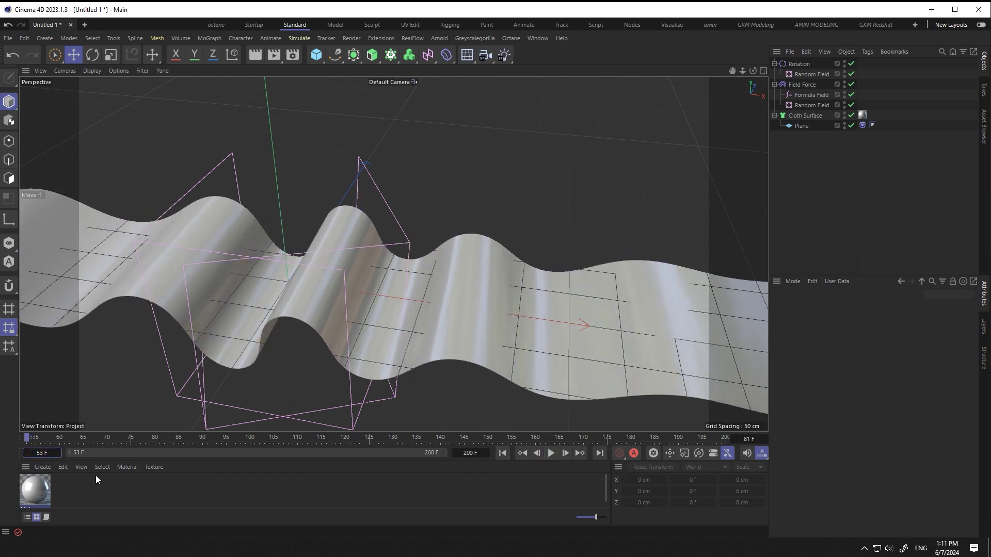
type("0")
key("Return")
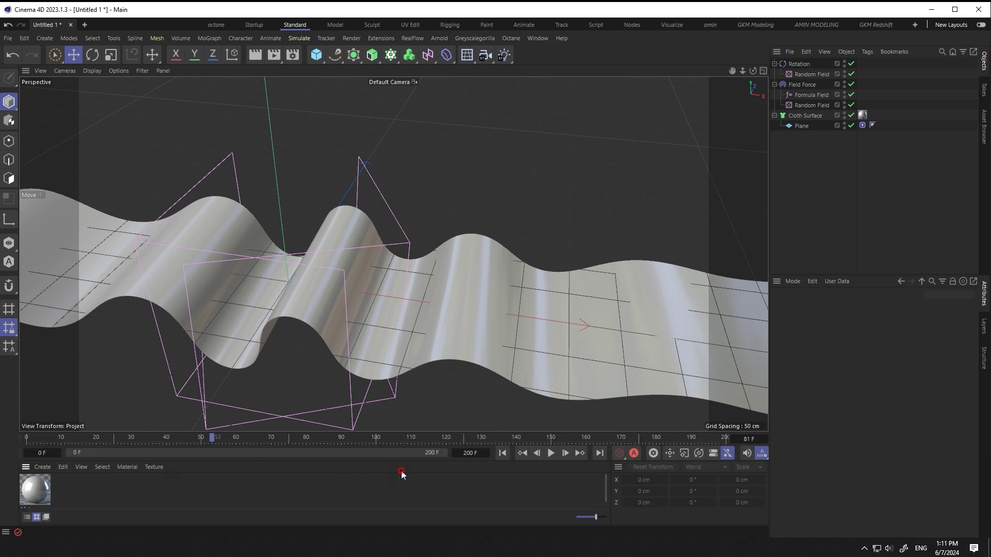
left_click(551, 453)
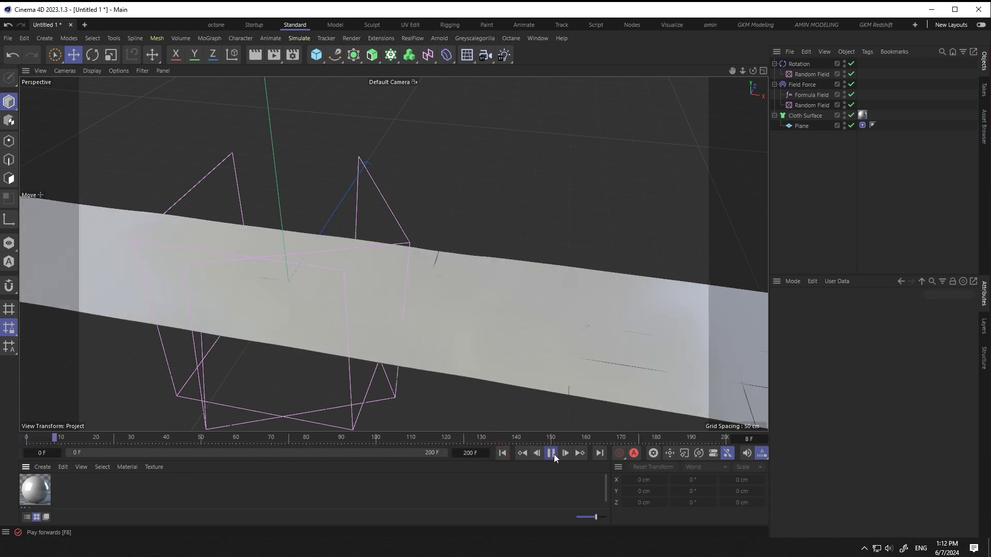
left_click(551, 453)
left_click(498, 453)
- Tint the reflection layer of the ribbon's material light purple, using a hue of 280° and a value of 100%
double_click(33, 494)
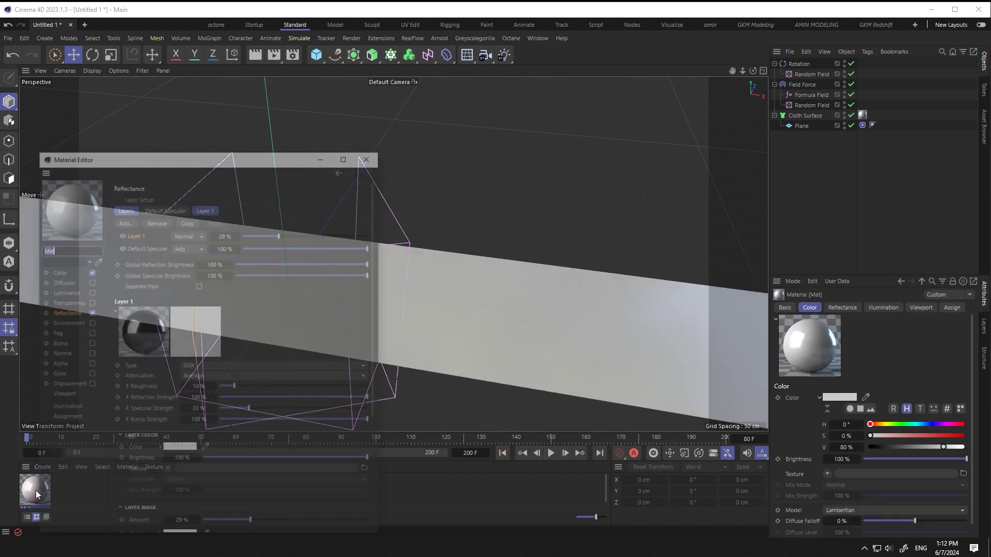
left_click(179, 450)
left_click_drag(119, 474, 127, 459)
left_click_drag(218, 500, 232, 515)
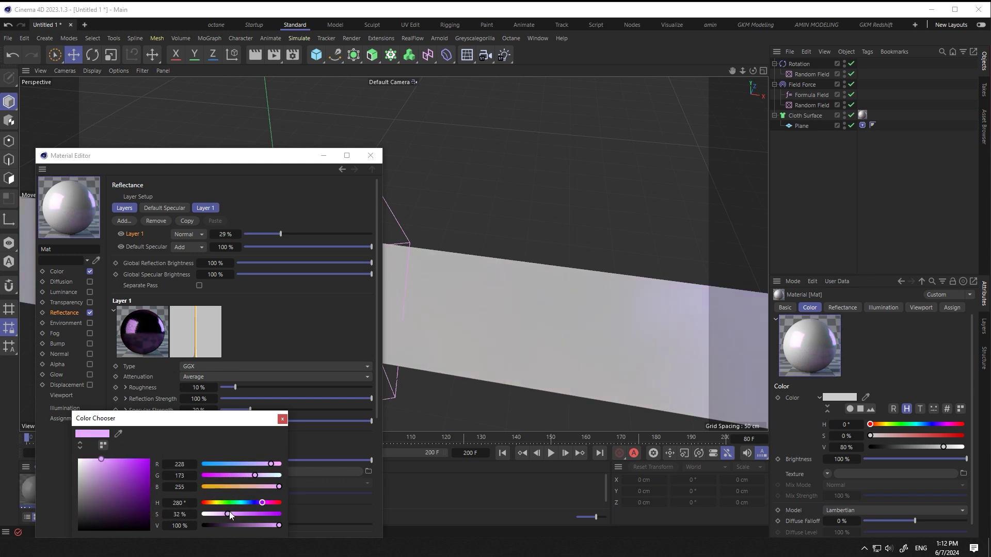
left_click(280, 419)
- Set the material's base color to dusty pink with hue 336°, saturation 29% and value 57%, and close the material
left_click(63, 272)
left_click(179, 198)
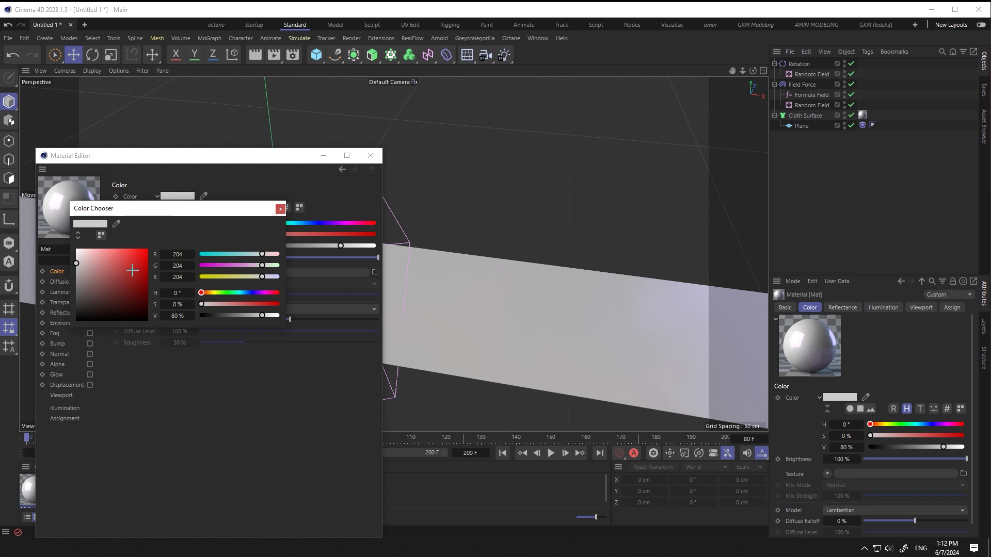
left_click(120, 258)
mouse_move(242, 308)
left_mouse_down()
mouse_move(230, 307)
mouse_move(237, 296)
mouse_move(274, 300)
mouse_move(245, 316)
left_mouse_up()
left_click(279, 209)
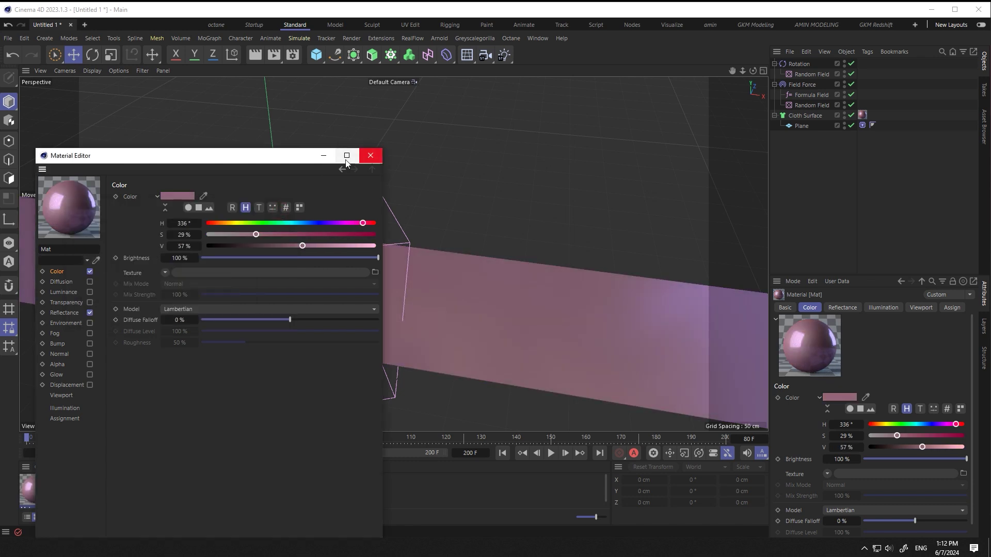
left_click(371, 155)
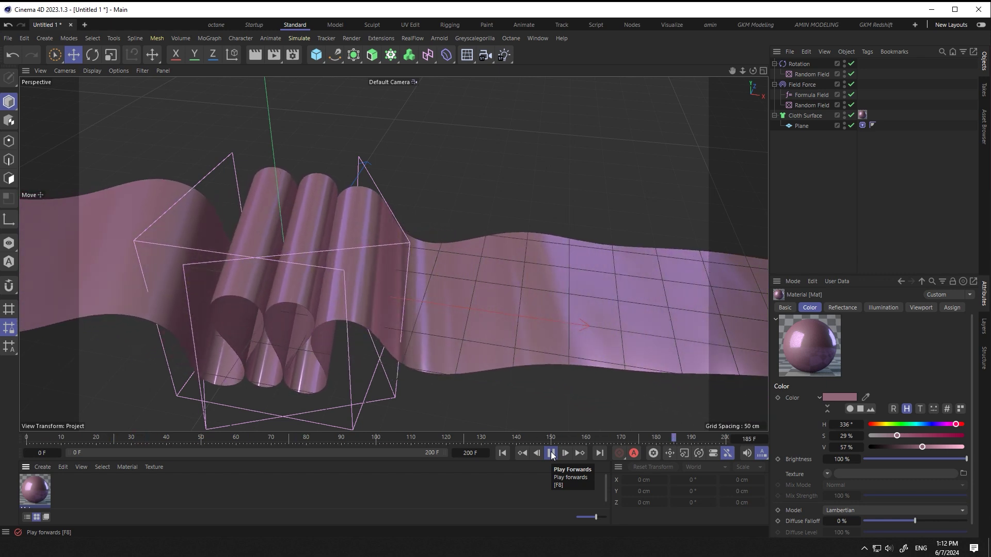
- Display the viewport with Gouraud Shading (Lines) and view the folding ribbon from a more frontal angle
left_click(92, 71)
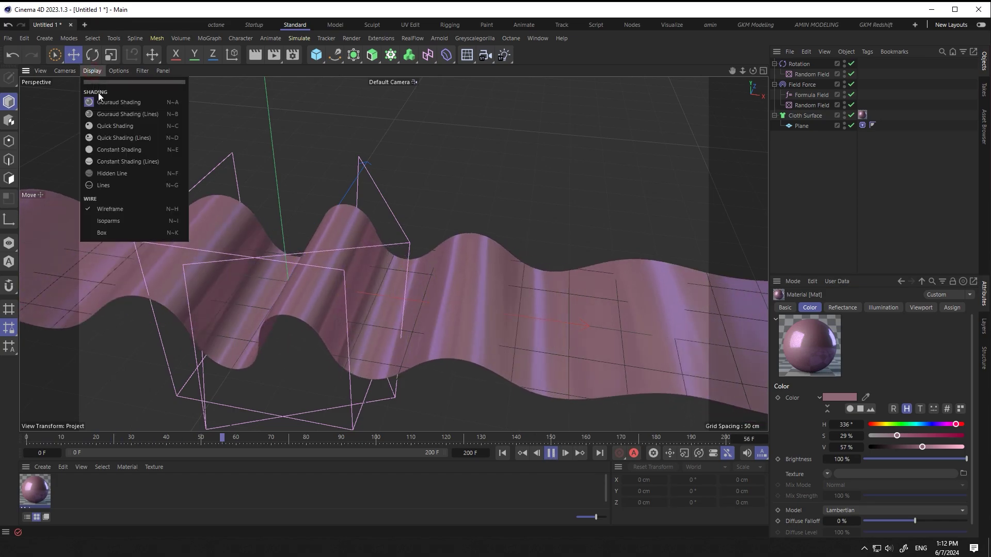
left_click(113, 114)
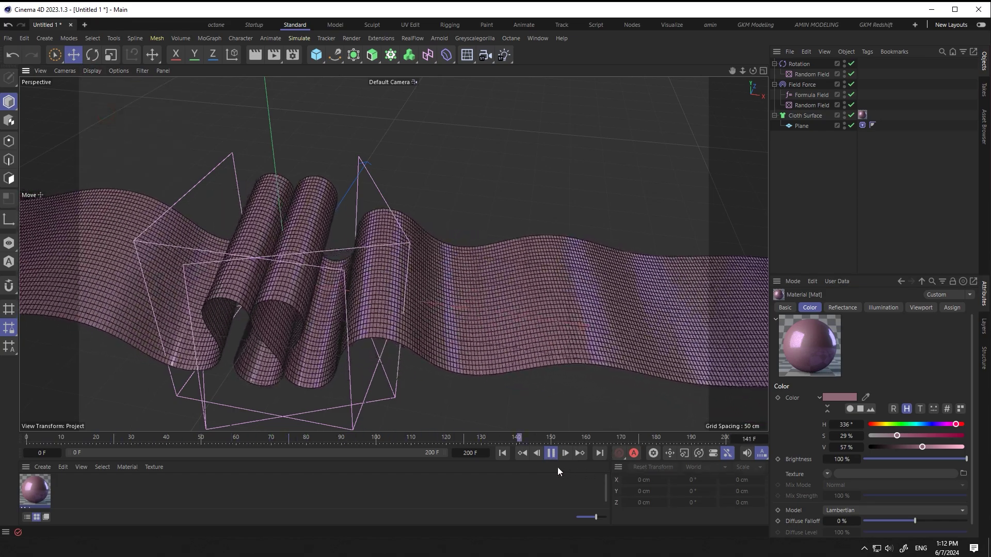
mouse_move(349, 355)
left_mouse_down("alt")
mouse_move(308, 305)
mouse_move(277, 292)
mouse_move(293, 241)
mouse_move(533, 289)
mouse_move(454, 221)
mouse_move(464, 243)
mouse_move(571, 309)
left_mouse_up("alt")
- Add a camera, look through it, set its focal length to Tele (135 mm) and reframe the folded ribbon
left_click(486, 55)
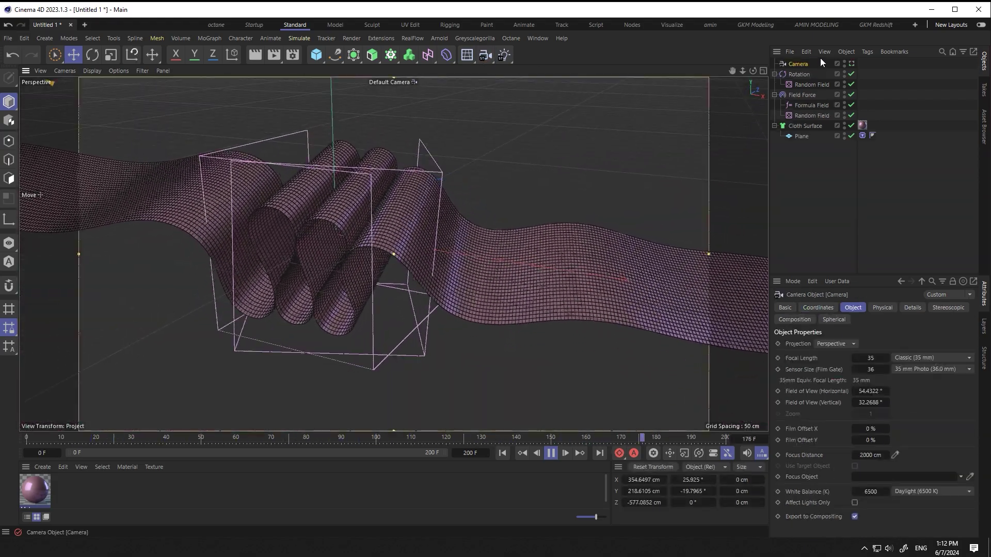
left_click_drag(393, 265, 421, 273, "alt")
left_click(921, 359)
left_click(933, 439)
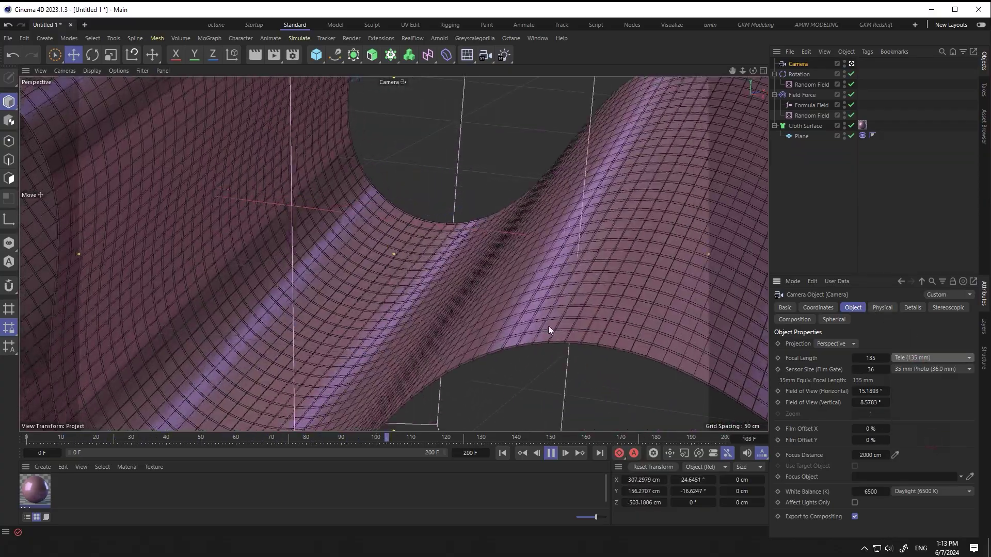
scroll(401, 284, "down", 8)
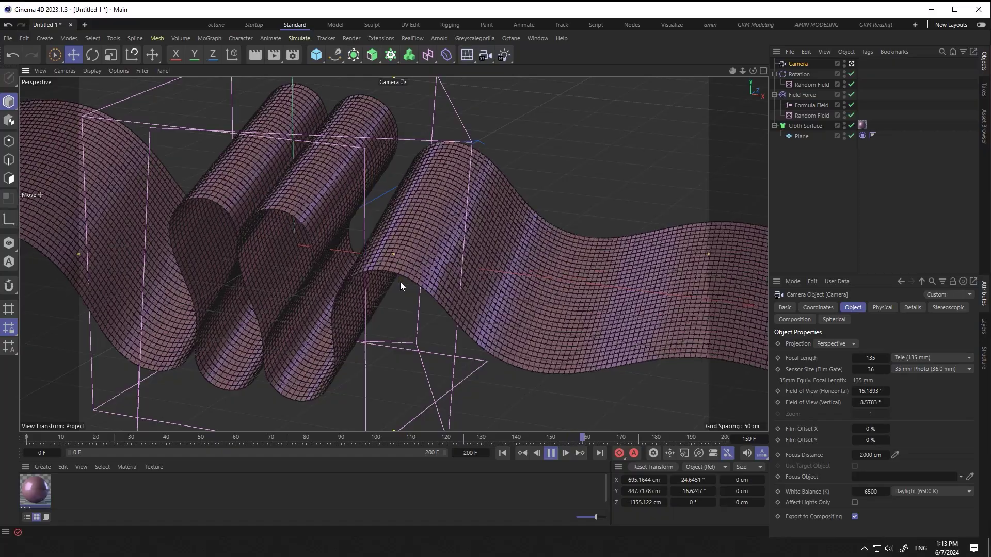
left_click_drag(436, 289, 373, 314, "alt")
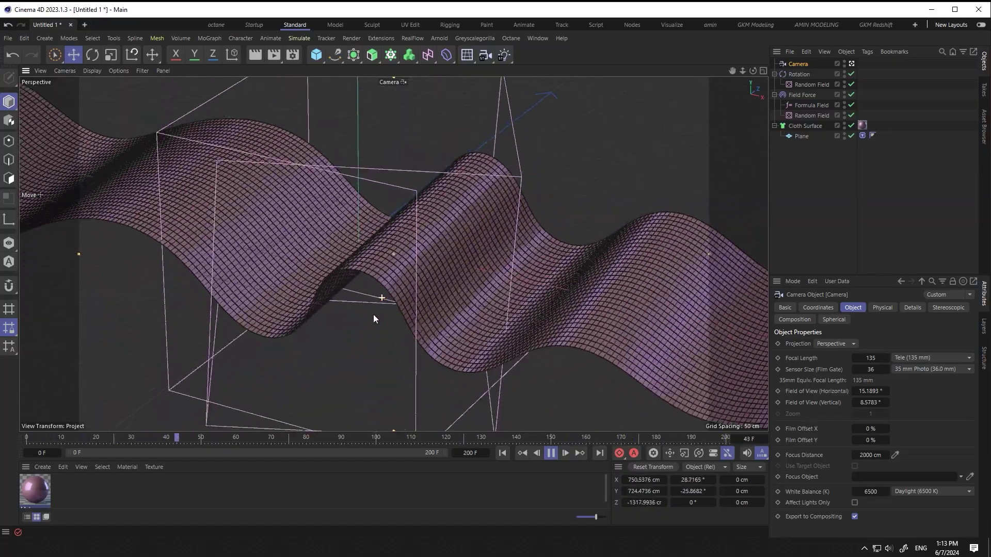
- Set the camera's bank rotation to -53° and orbit it so the ribbon's folds run diagonally through the frame
left_click(820, 309)
left_click_drag(889, 370, 864, 381)
middle_click_drag(504, 265, 438, 286, "alt")
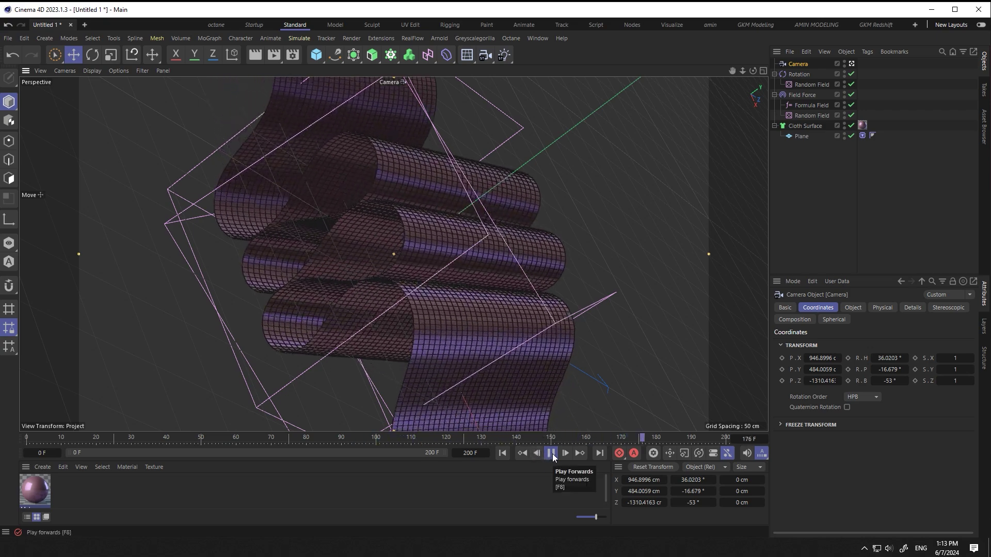
left_click_drag(390, 289, 435, 374, "alt")
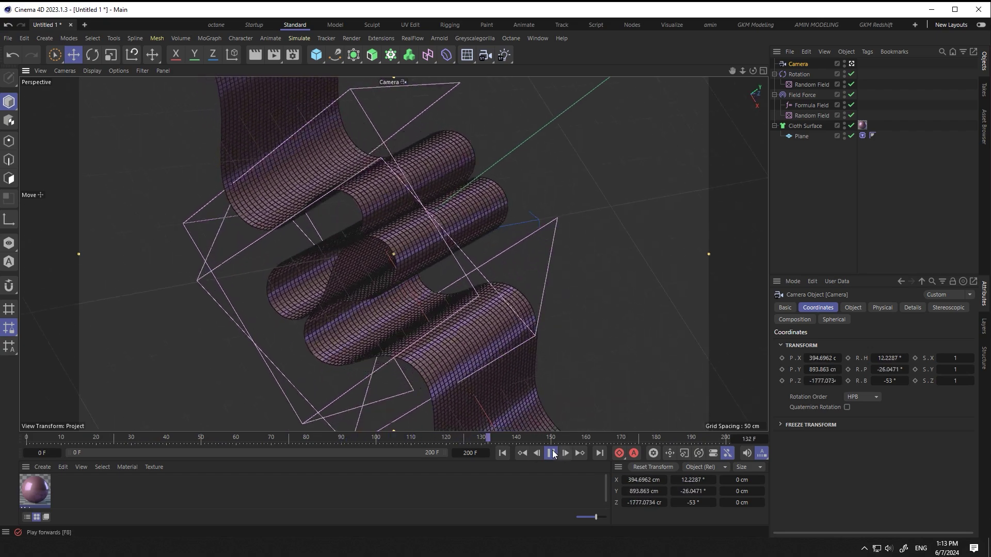